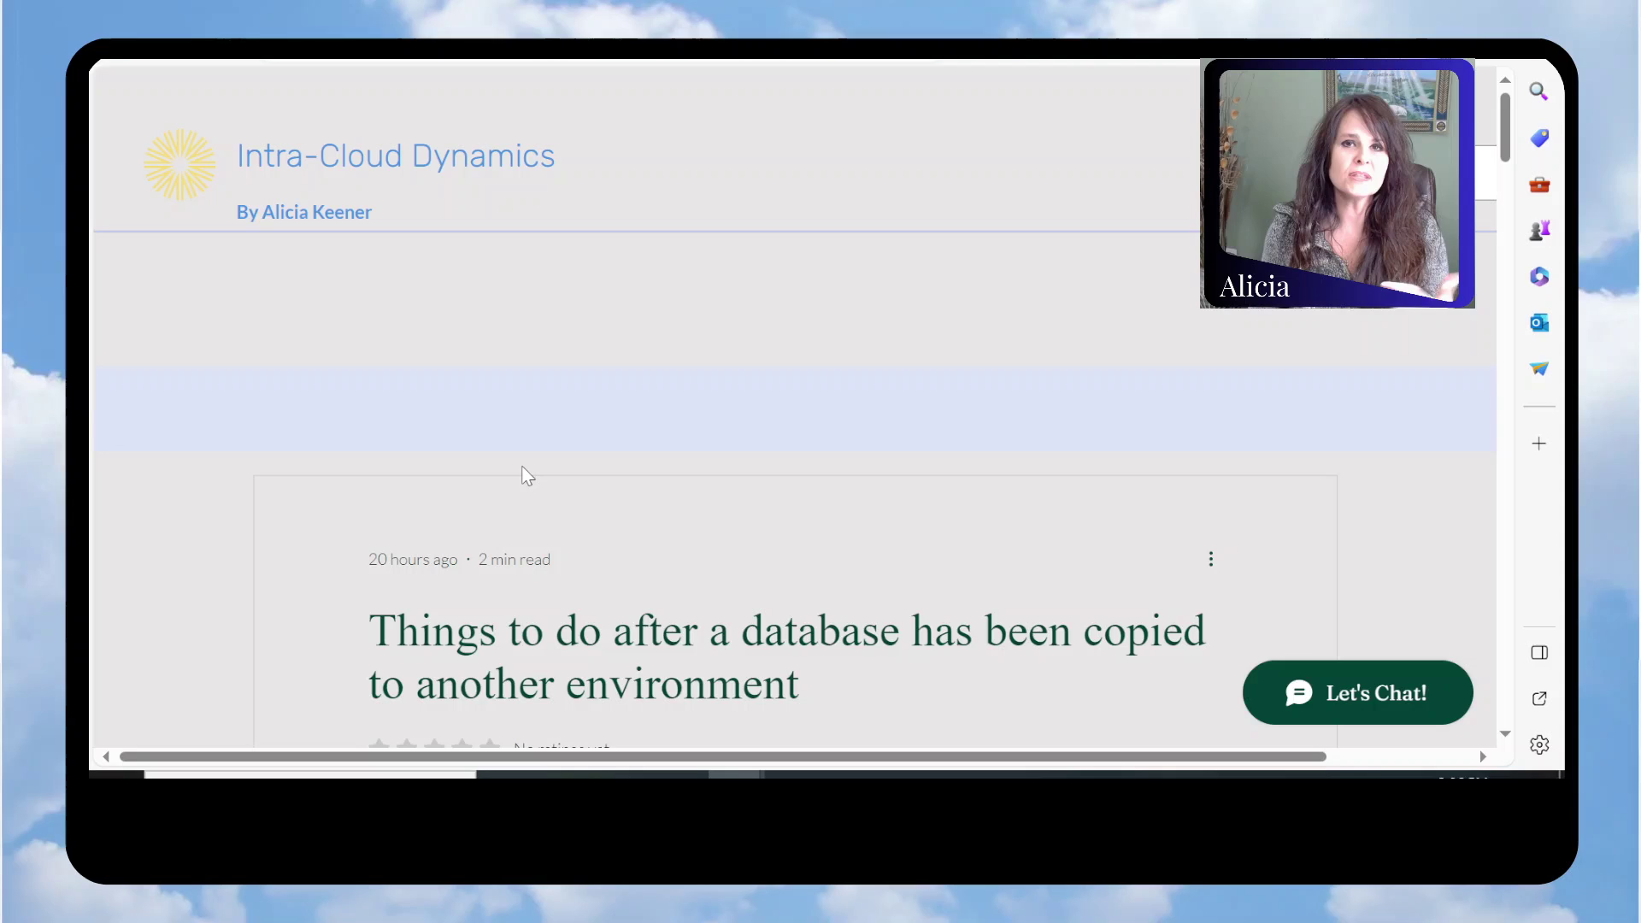
Scroll the blog post to step 1 on re-enabling disabled users and highlight its Excel Add-in note.
scroll(763, 456, "down", 2)
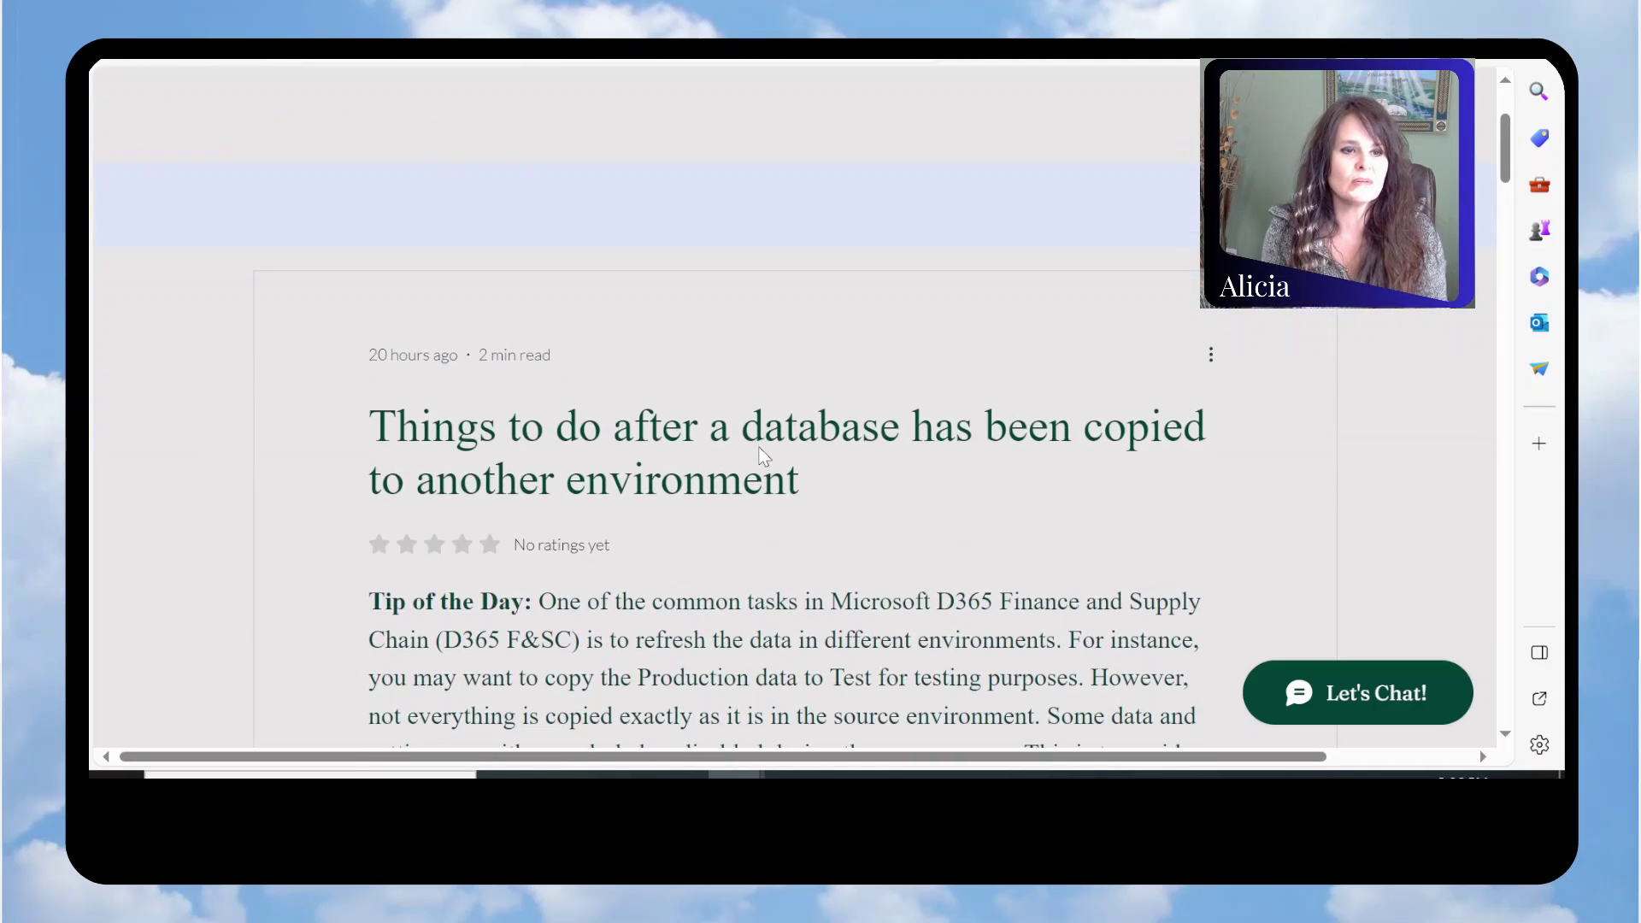
scroll(761, 448, "down", 2)
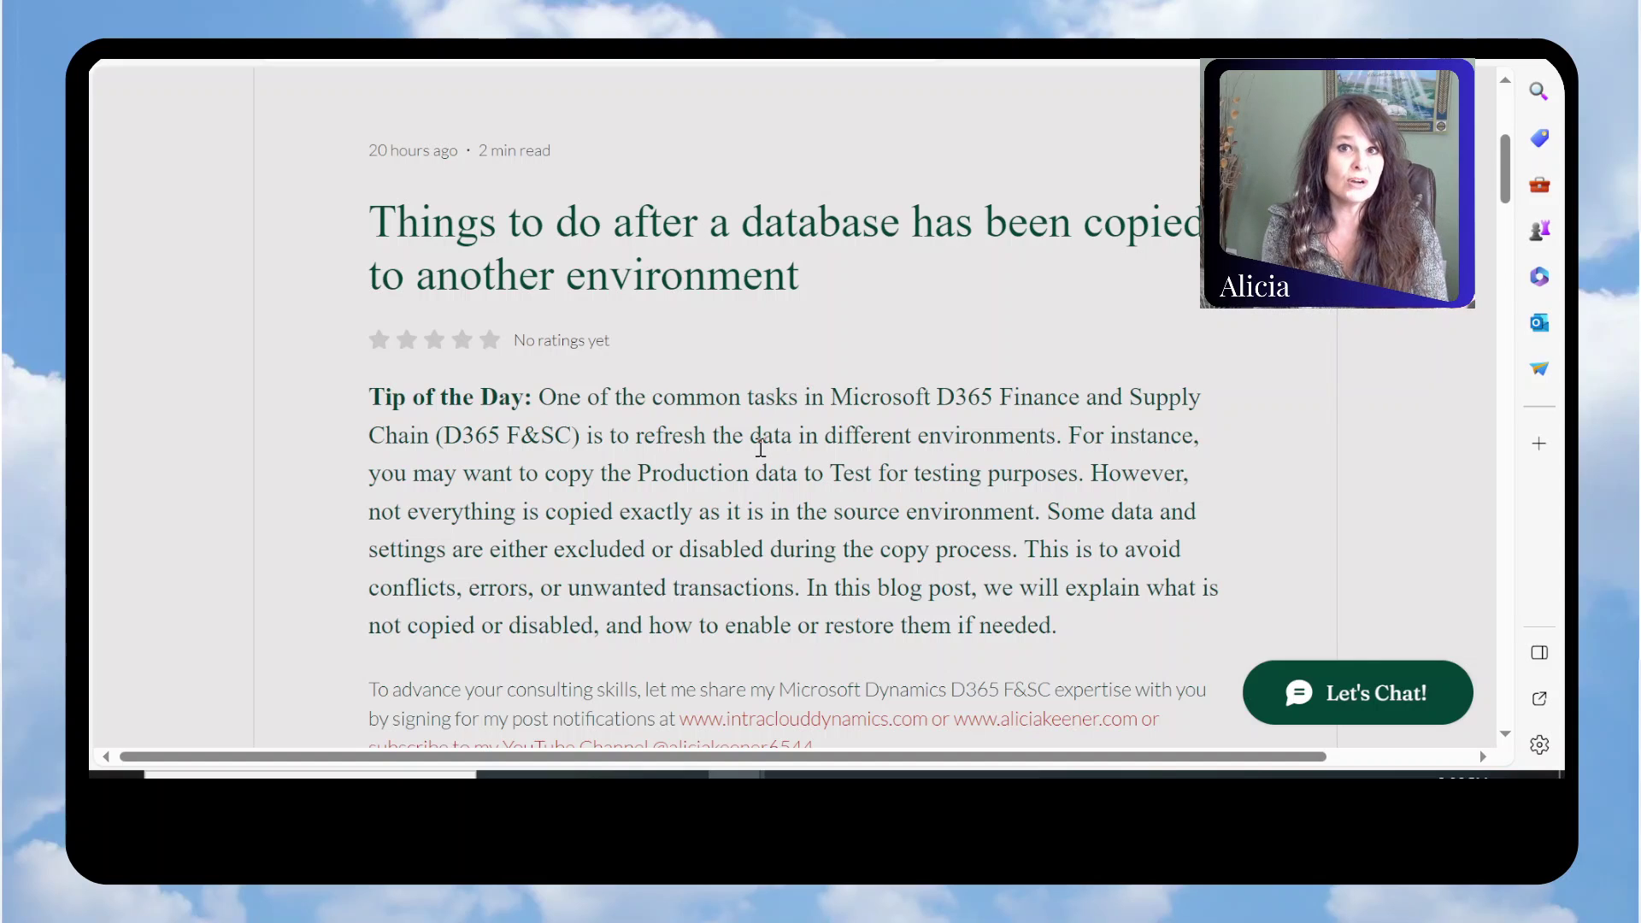
scroll(761, 447, "down", 6)
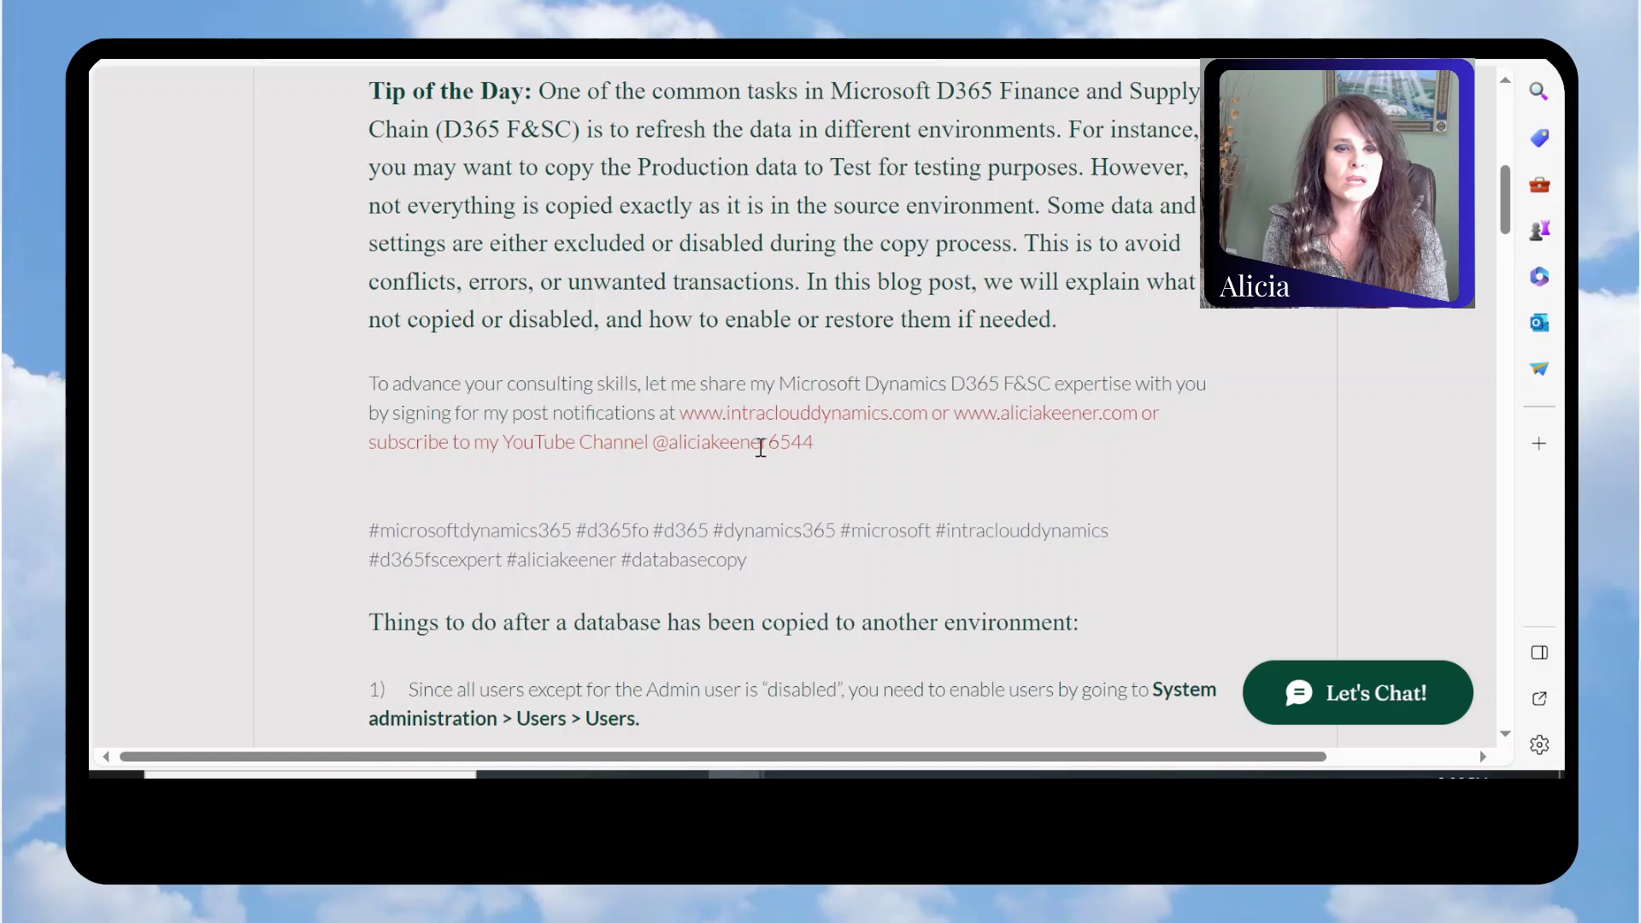
left_click_drag(434, 381, 1048, 516)
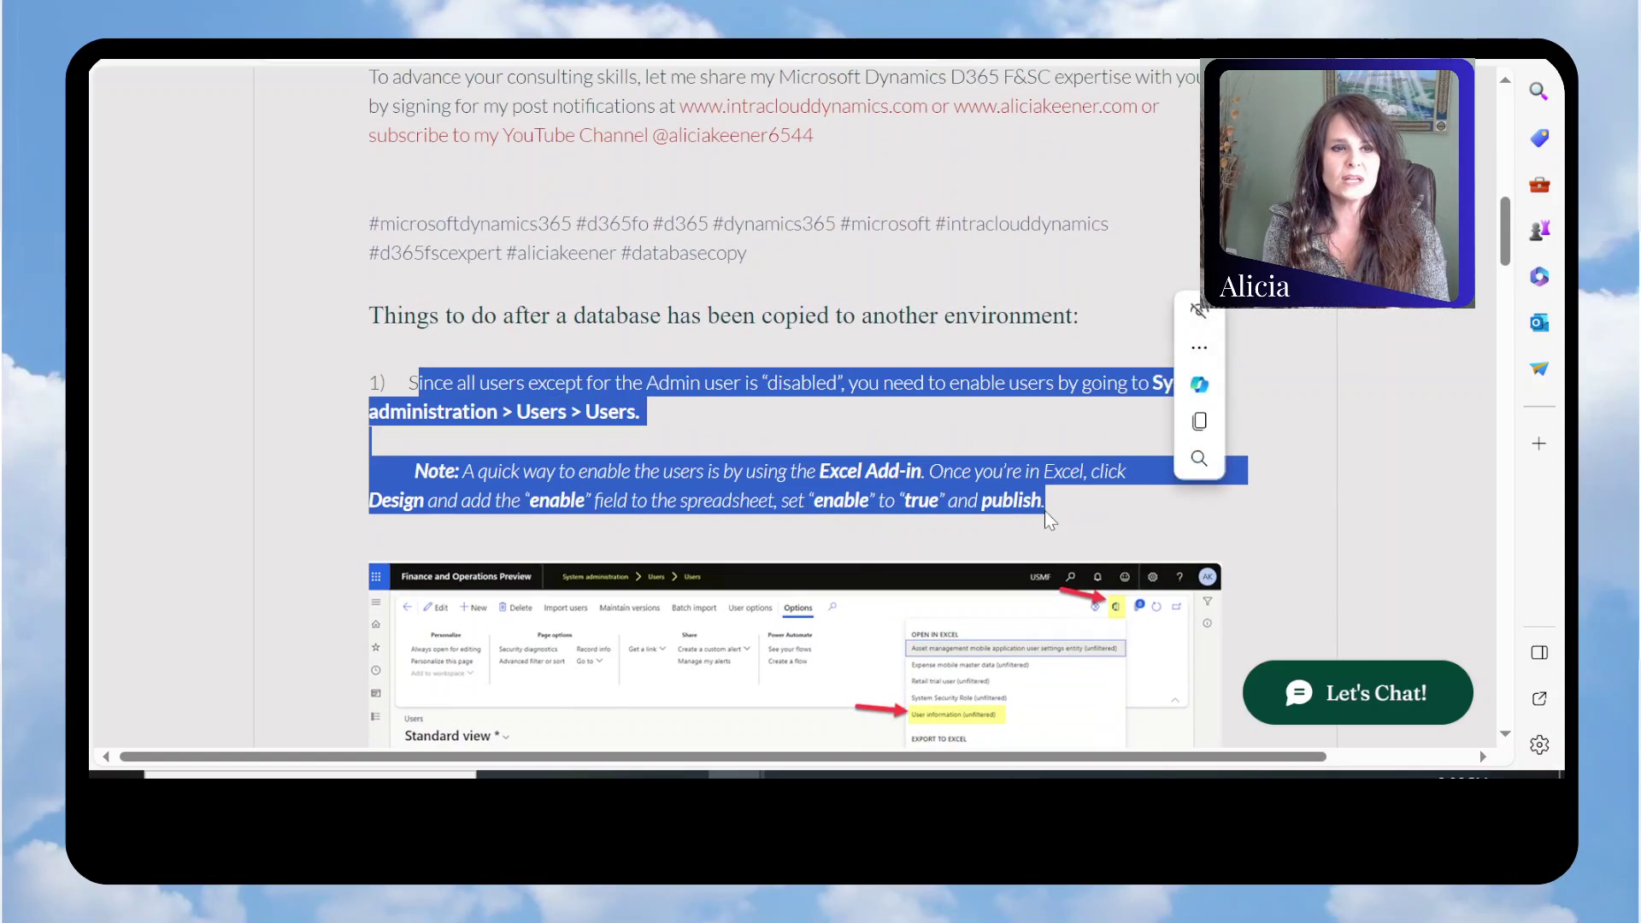
left_click(876, 443)
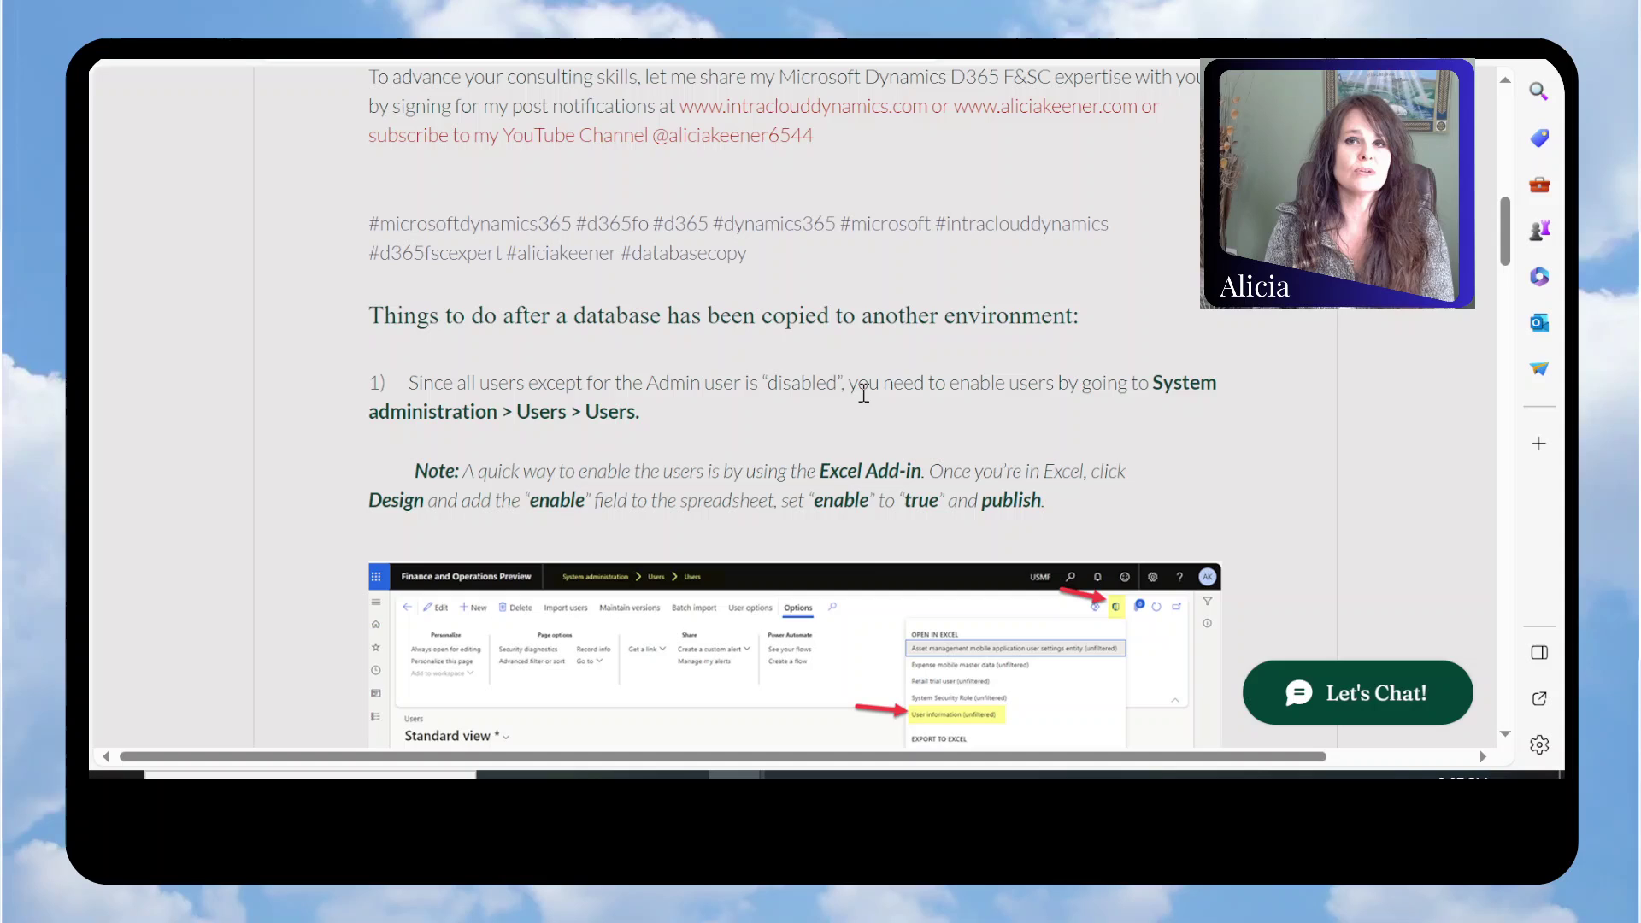
Open System administration > Users > Users, then open the unfiltered User information in Excel.
key("ctrl+Tab")
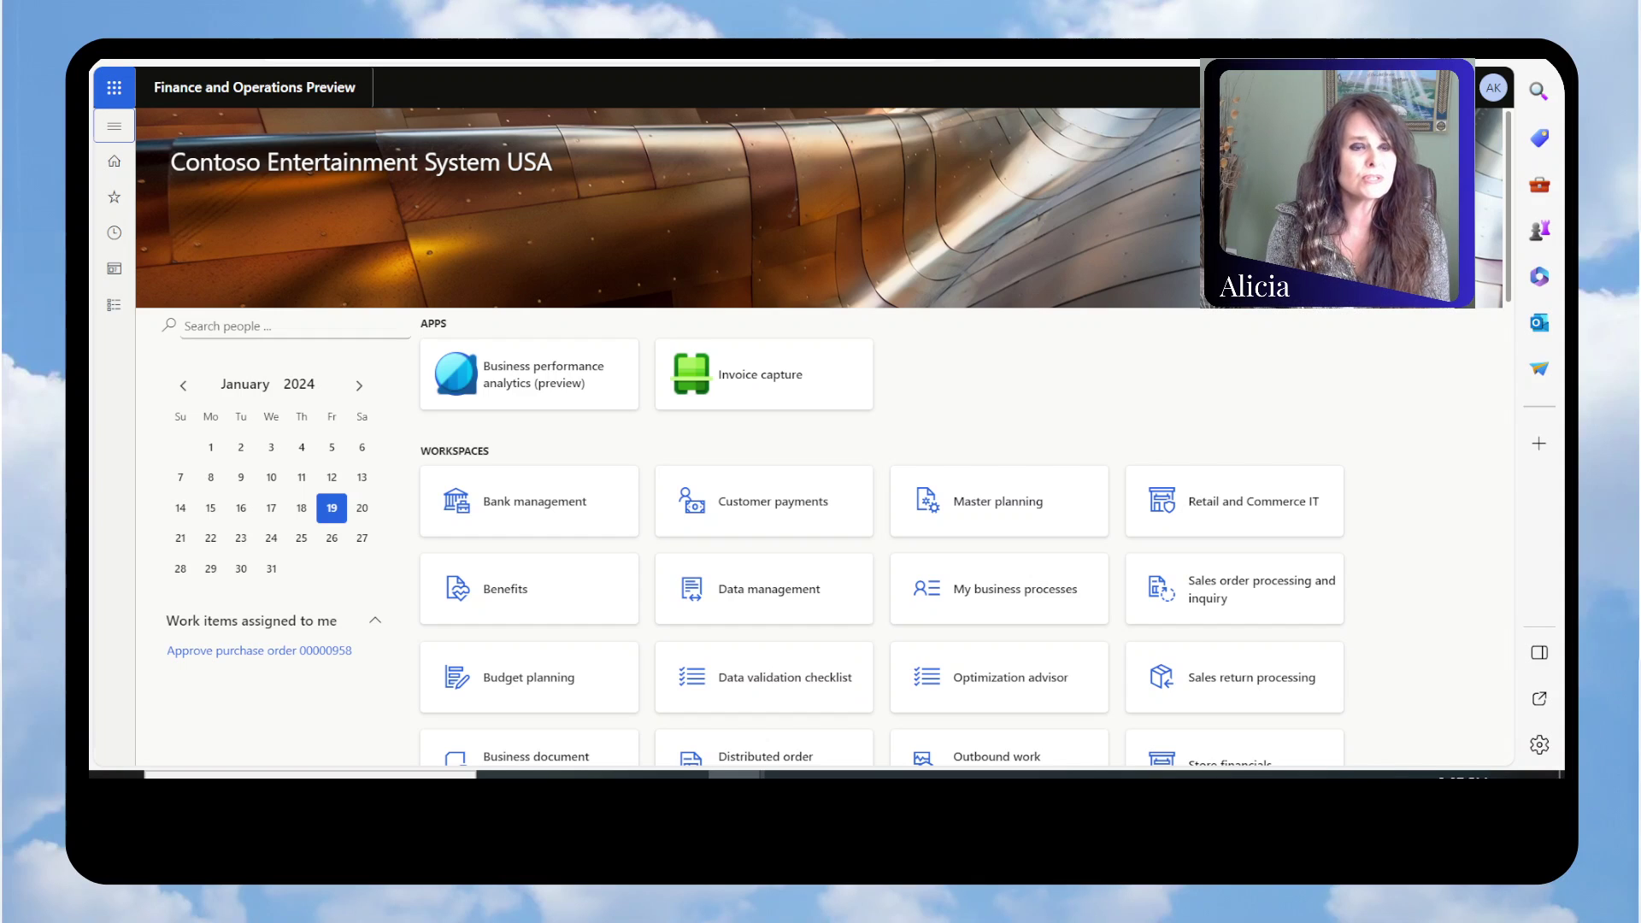
left_click(113, 304)
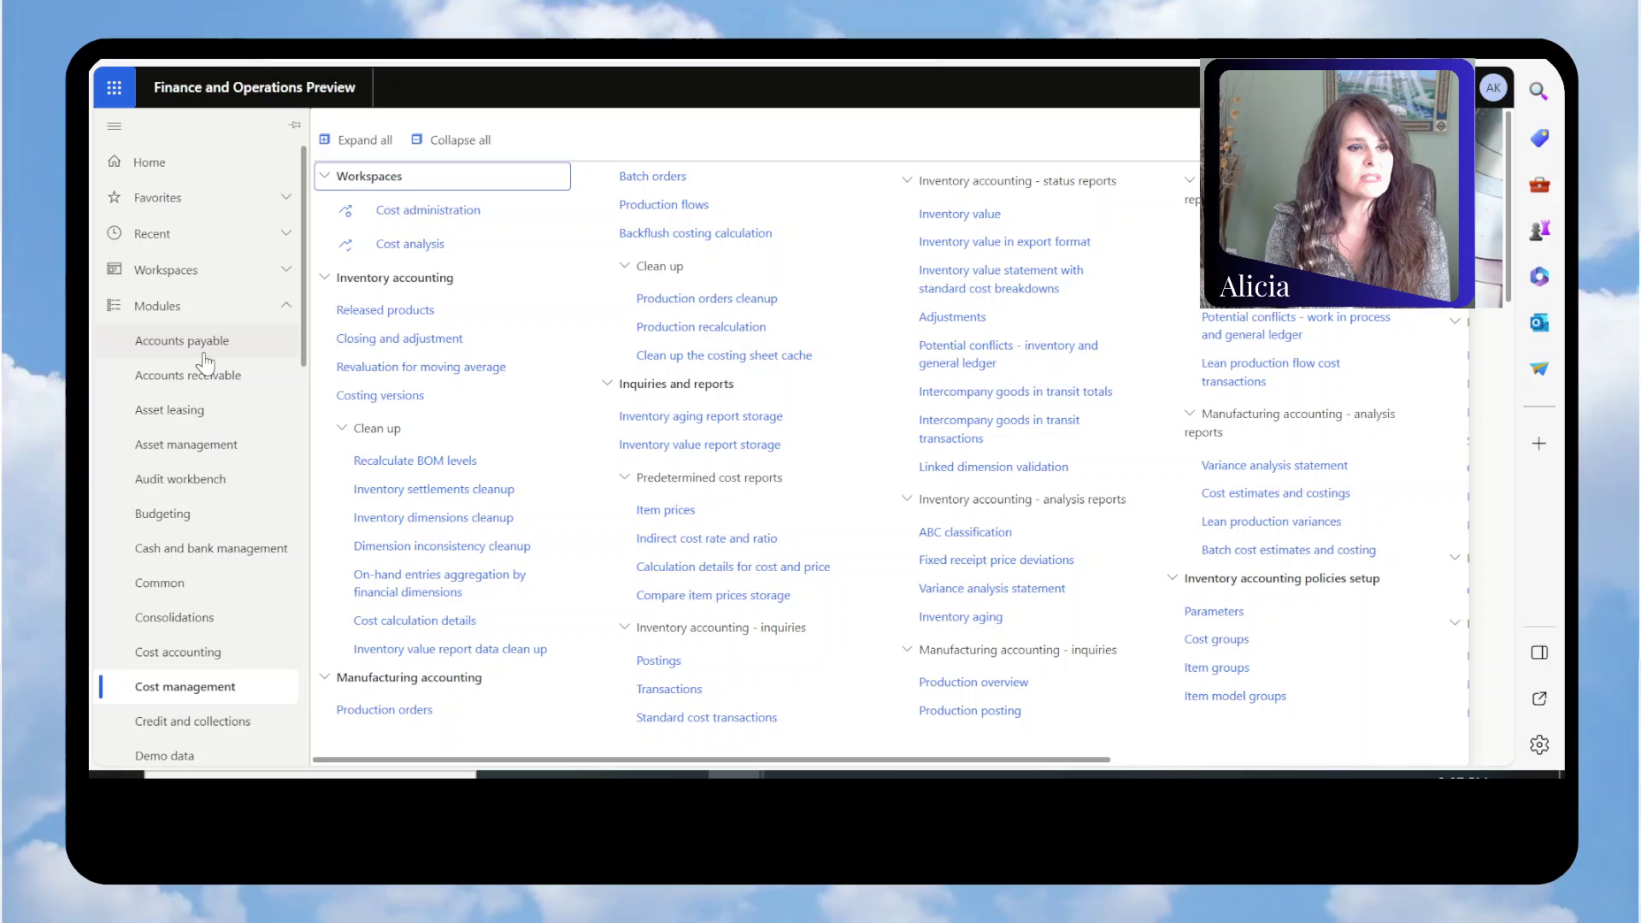
scroll(248, 479, "down", 10)
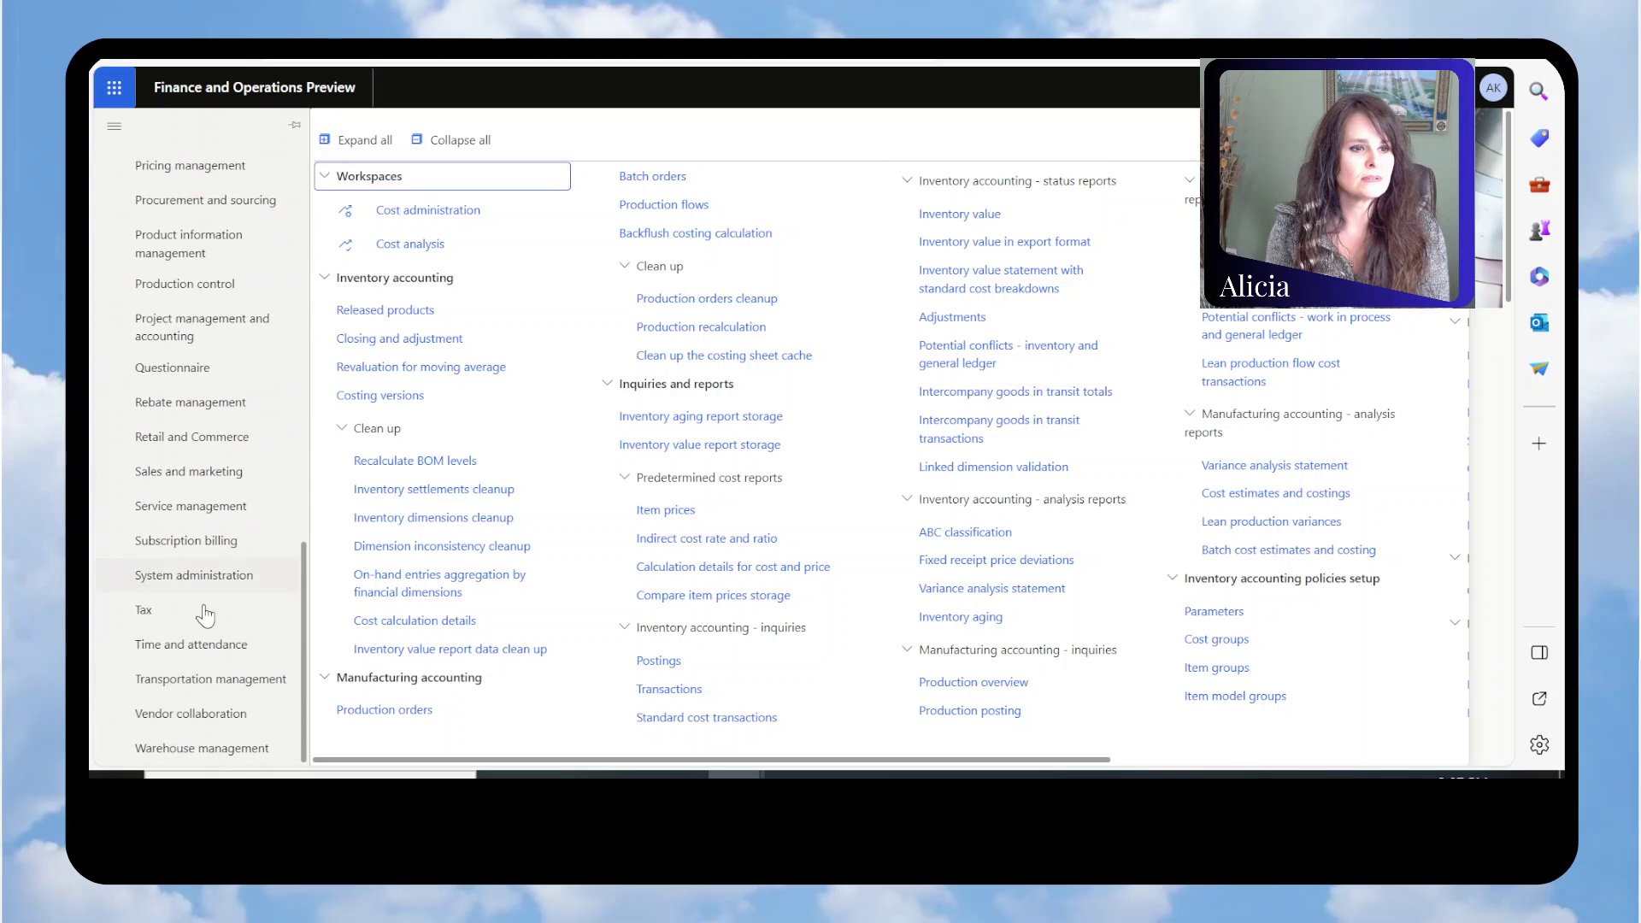
left_click(188, 576)
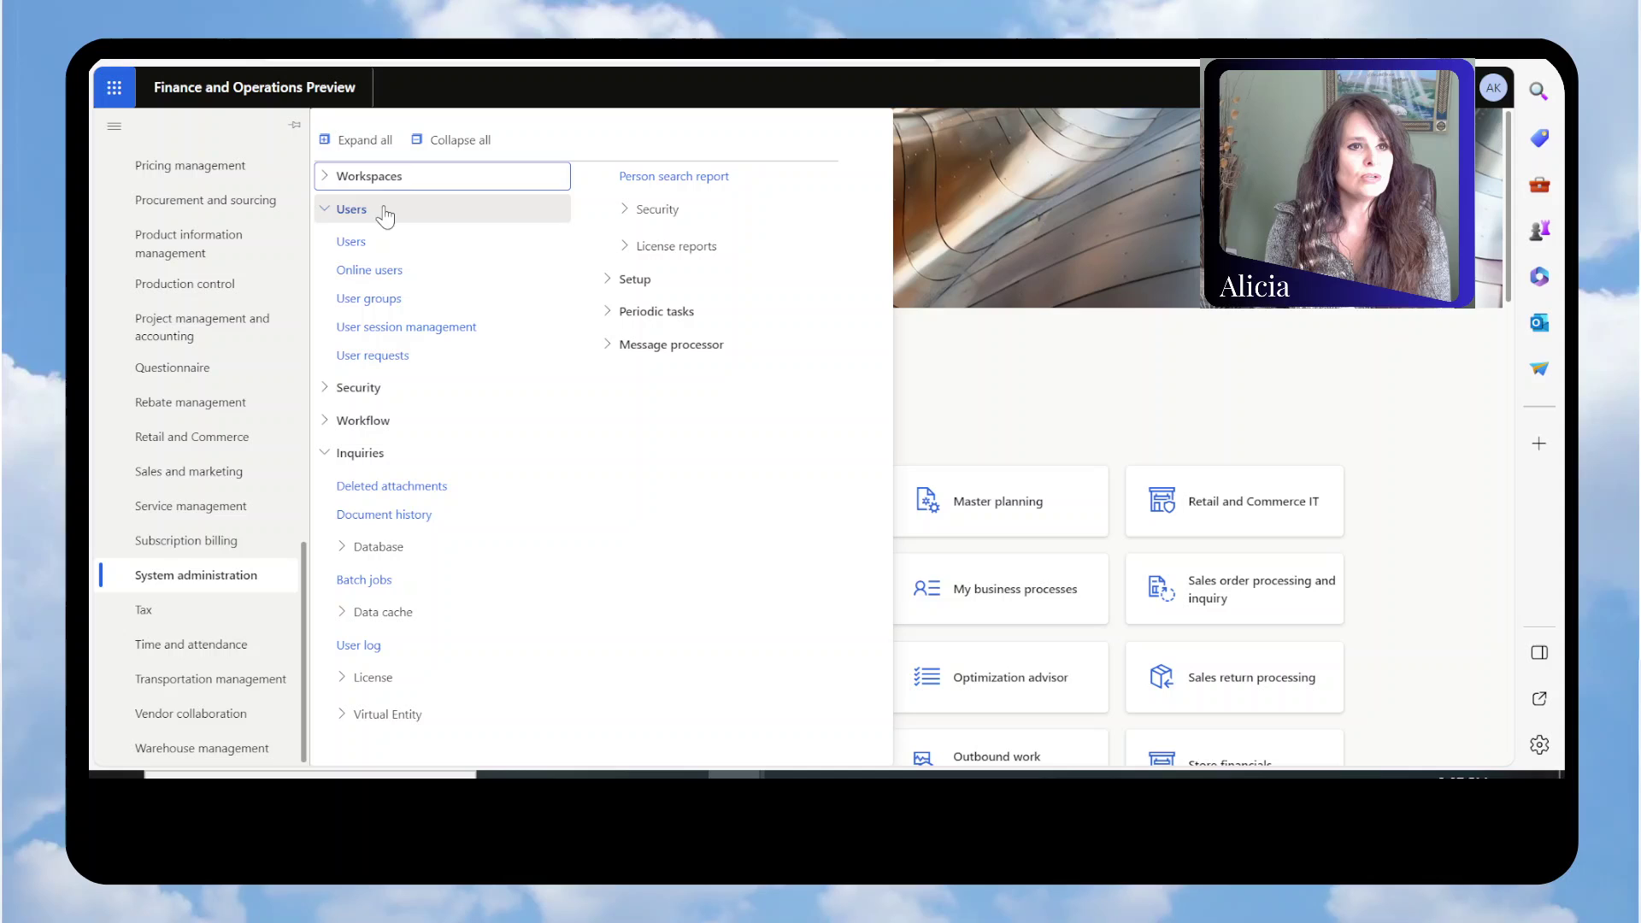
left_click(351, 243)
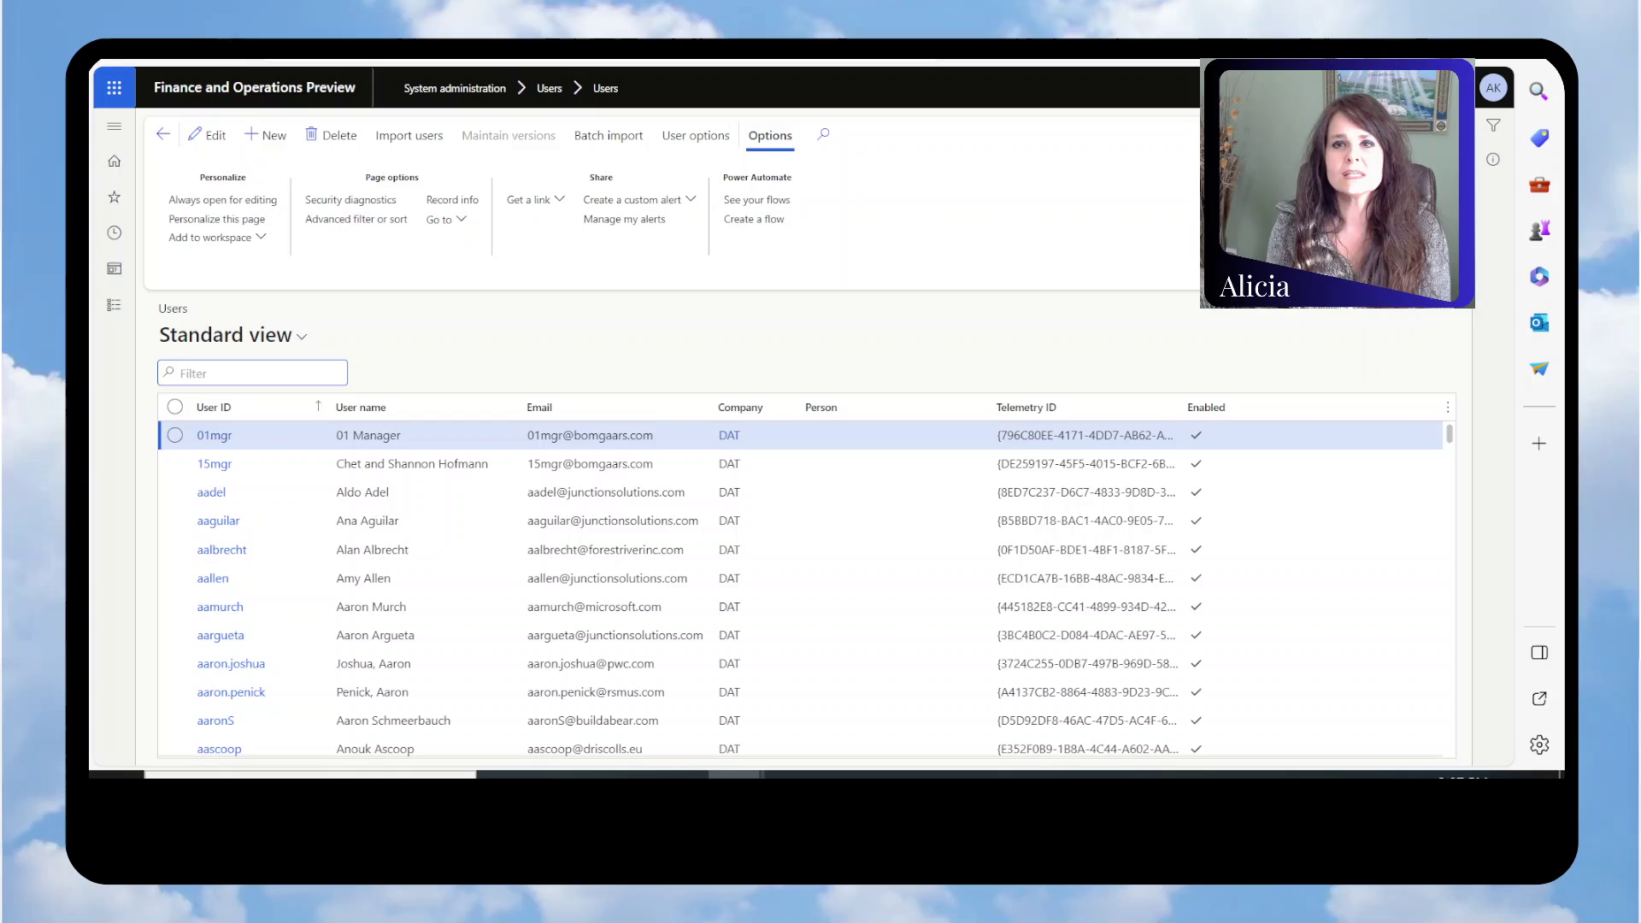
left_click(1346, 134)
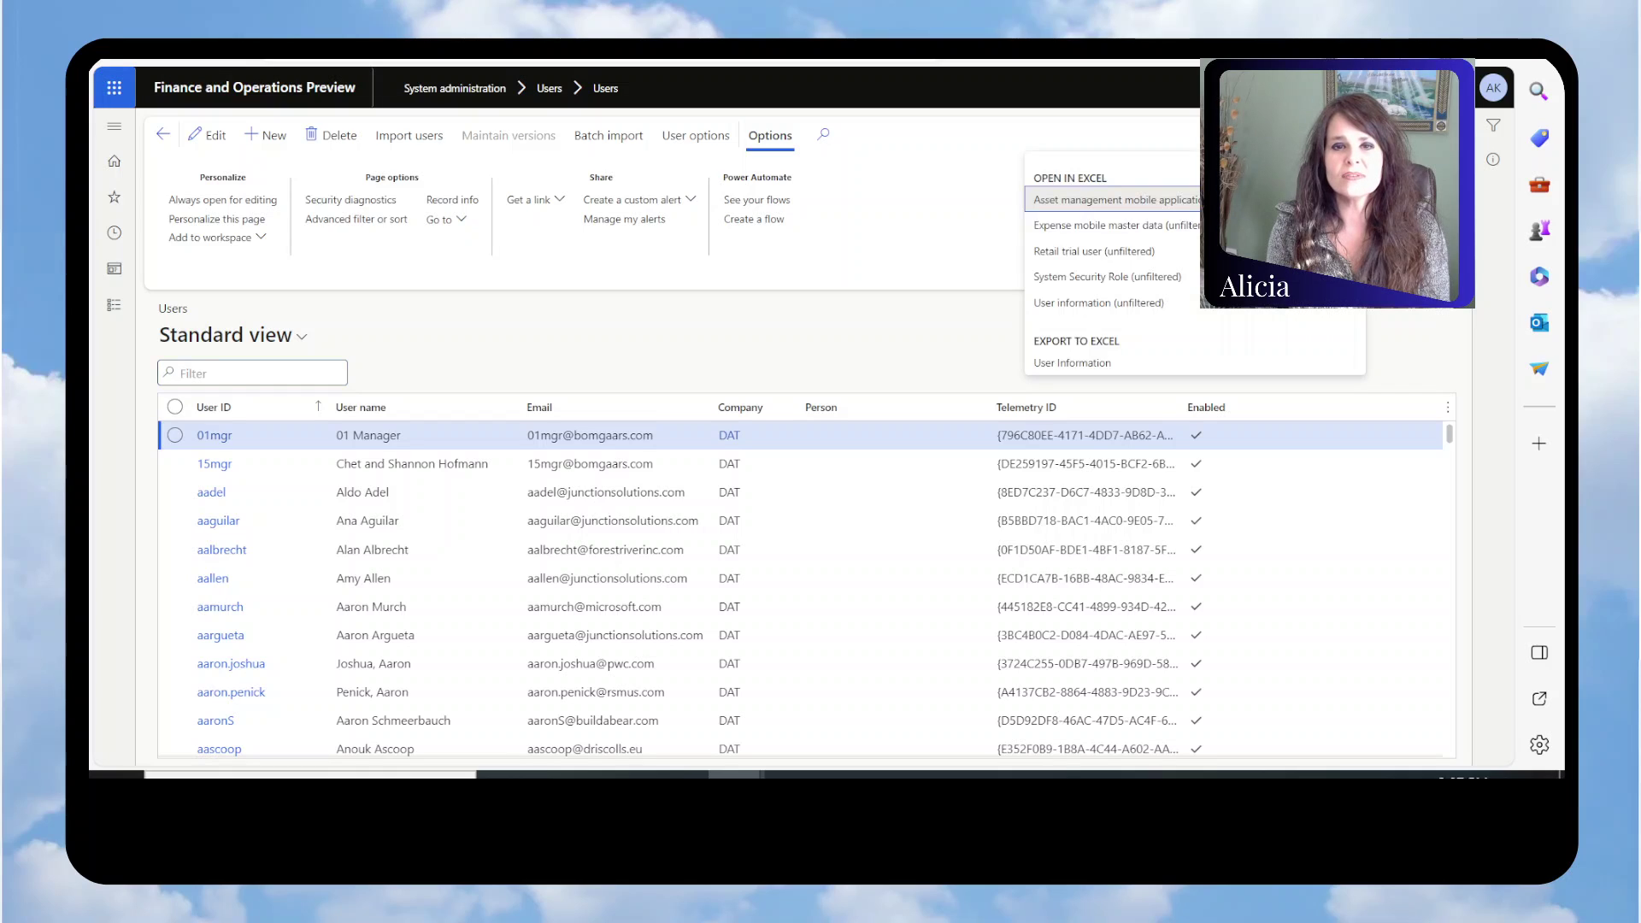
left_click(1069, 304)
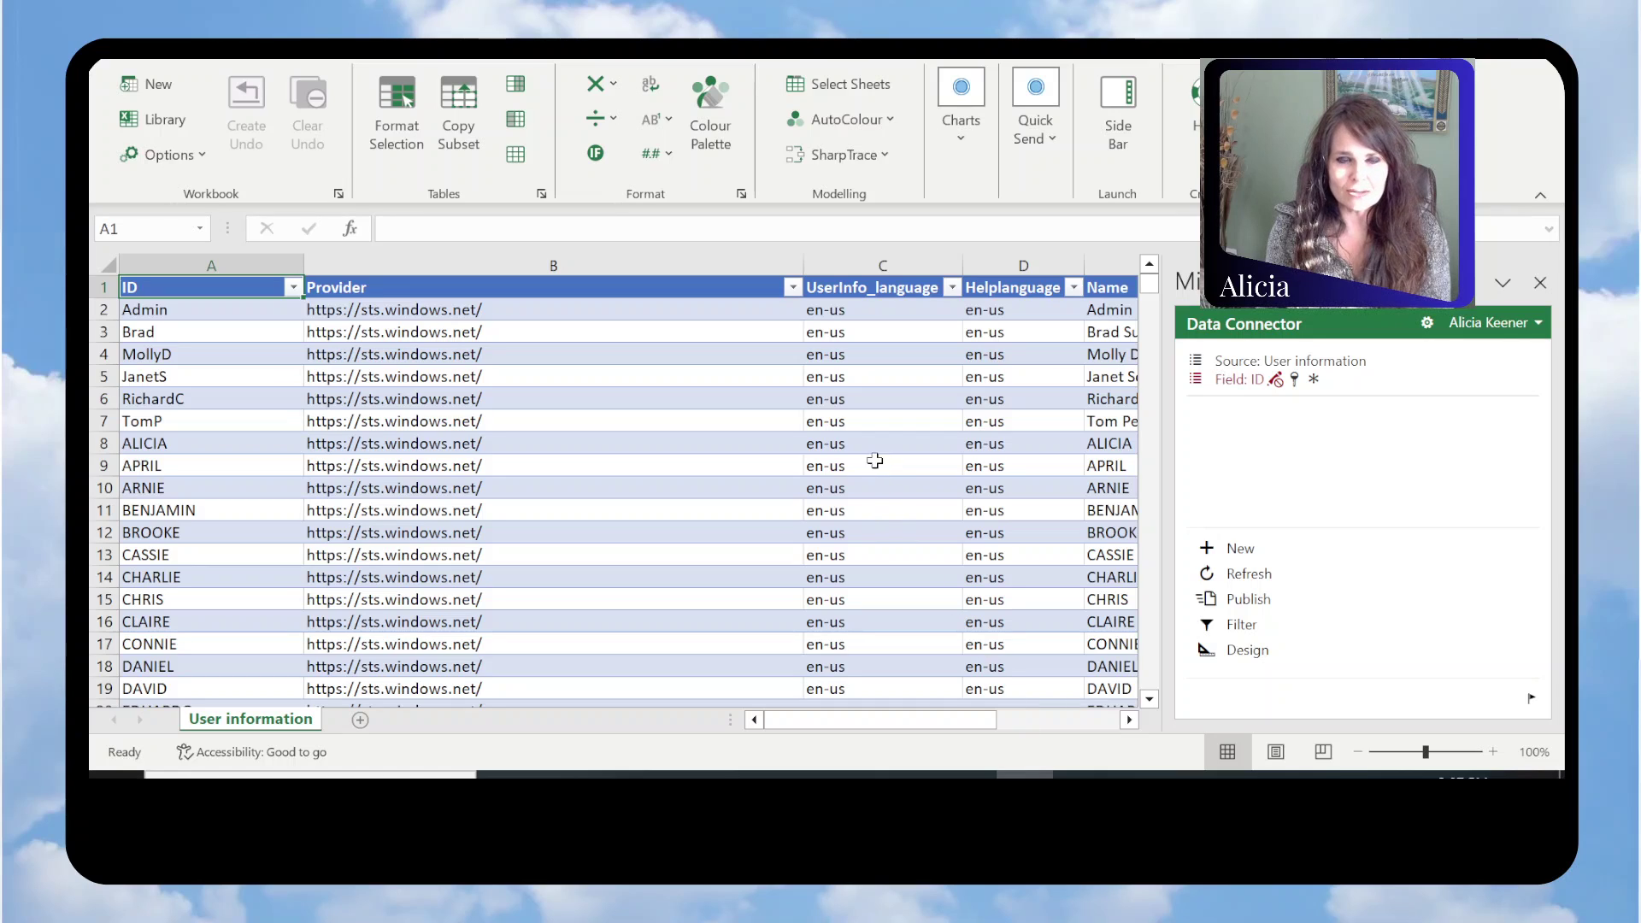
Edit the User information fields in Data Connector design view, then update the binding and confirm.
left_click_drag(839, 720, 774, 725)
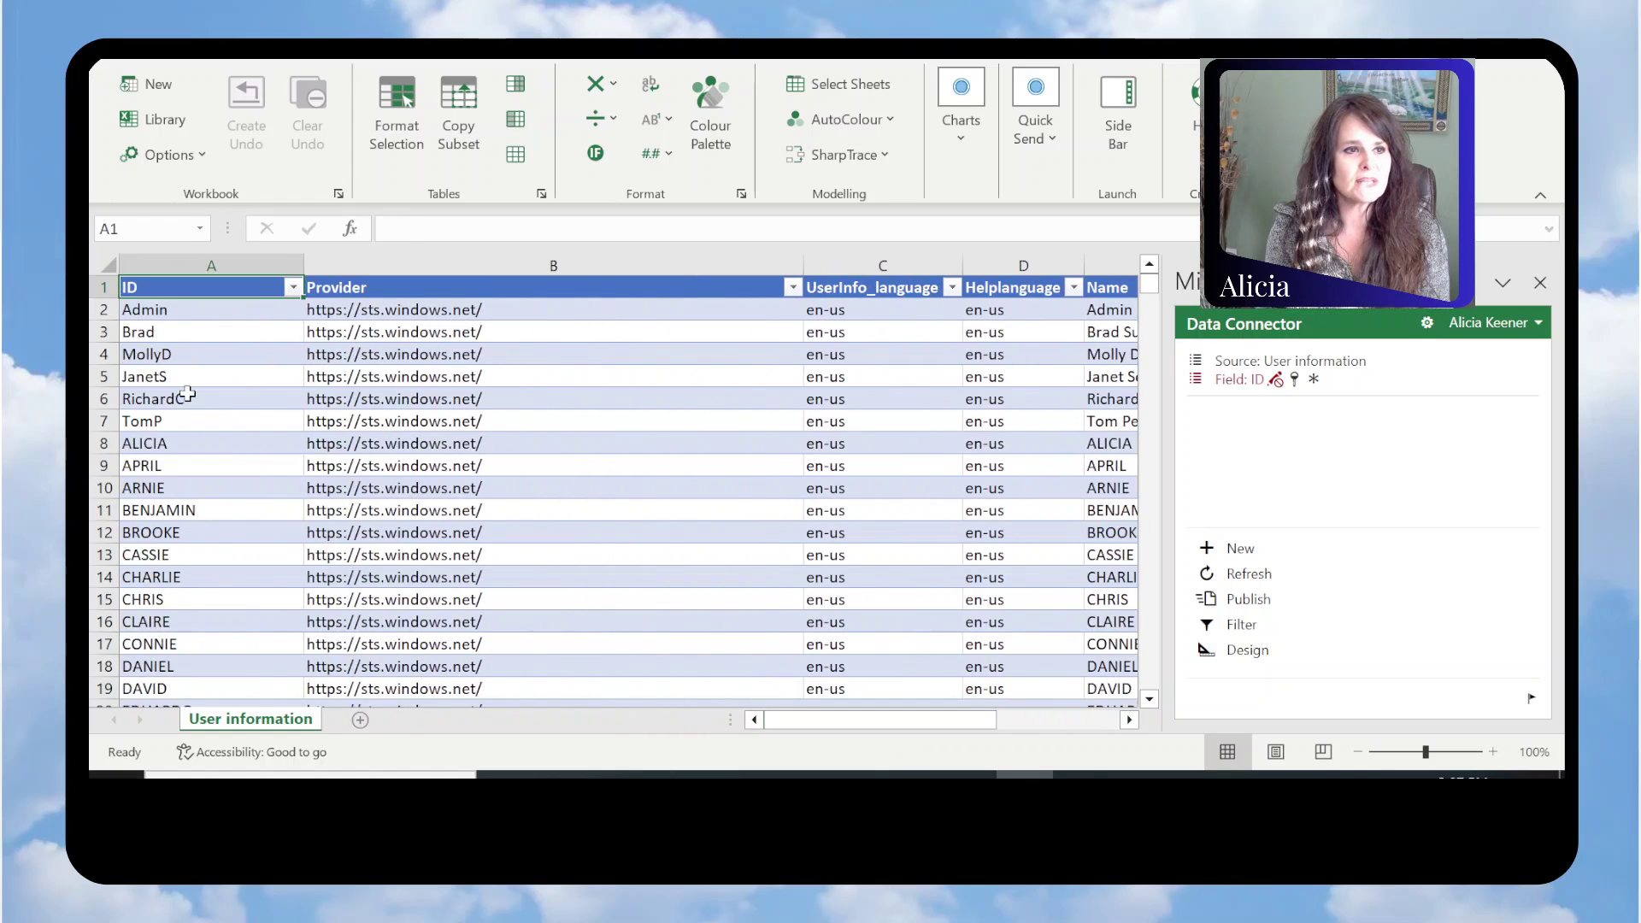
left_click_drag(800, 265, 797, 265)
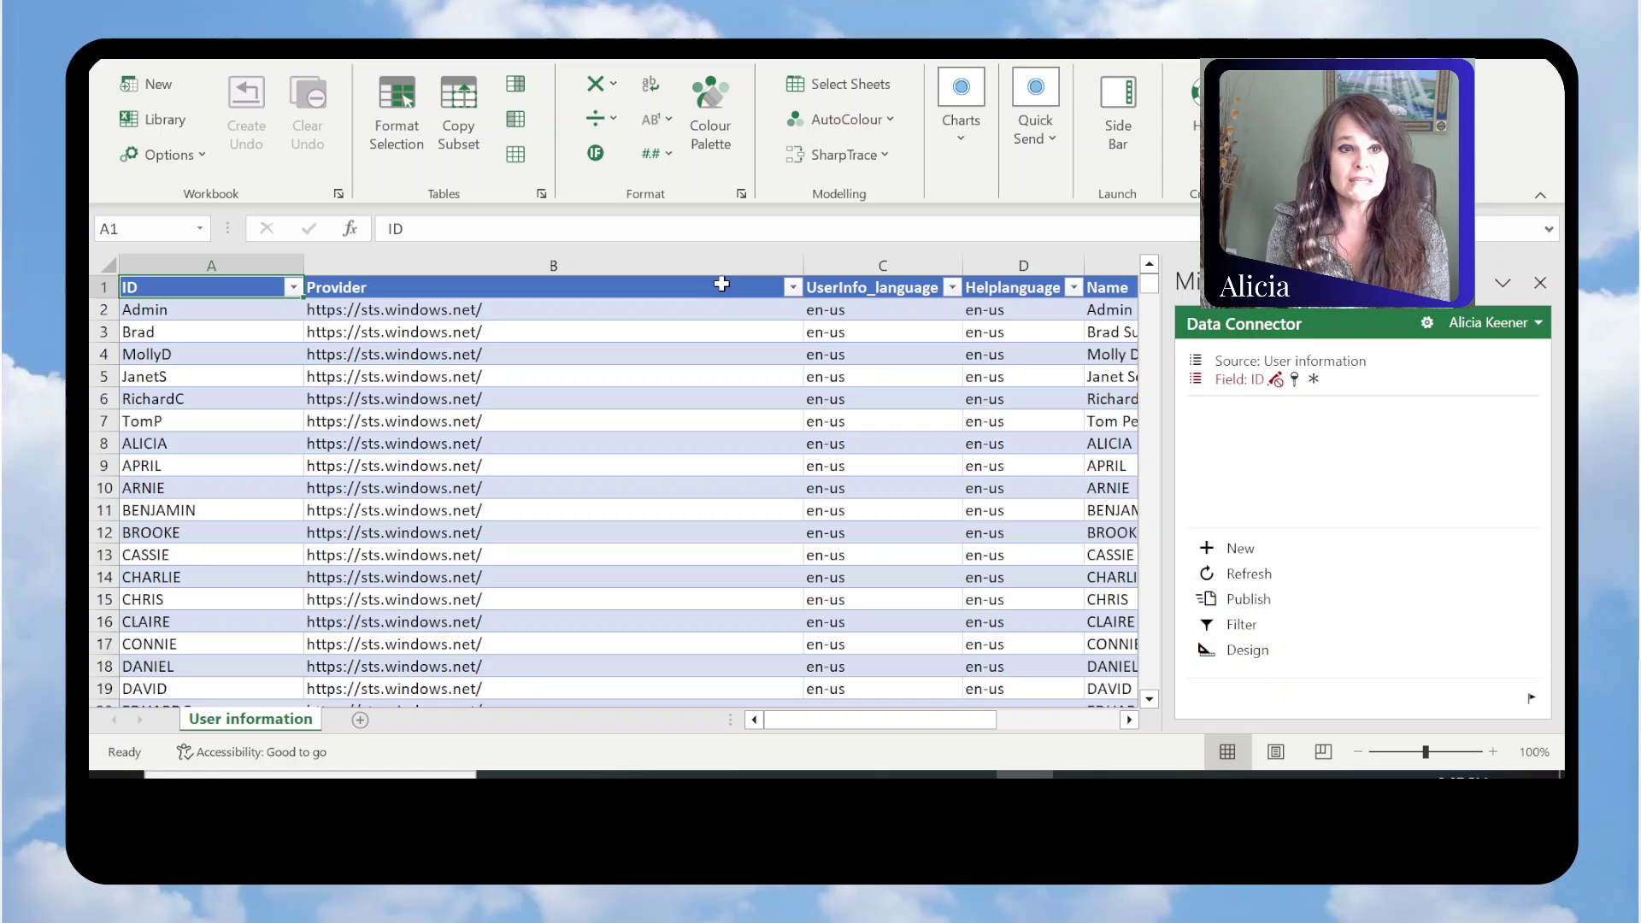
left_click_drag(915, 721, 1028, 724)
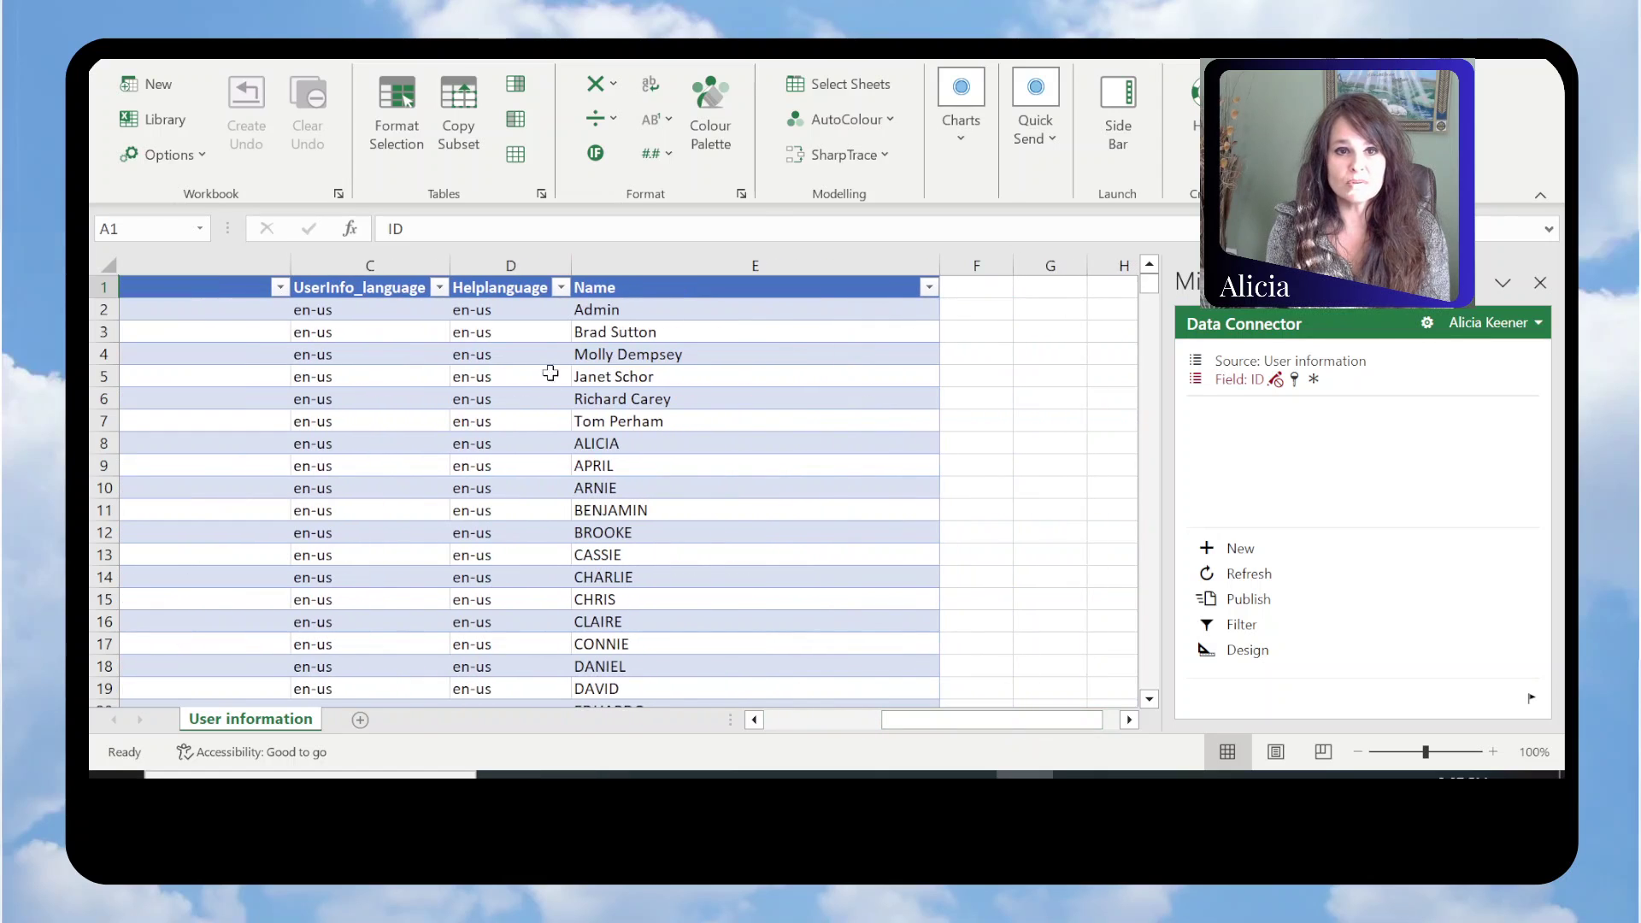
left_click(1248, 653)
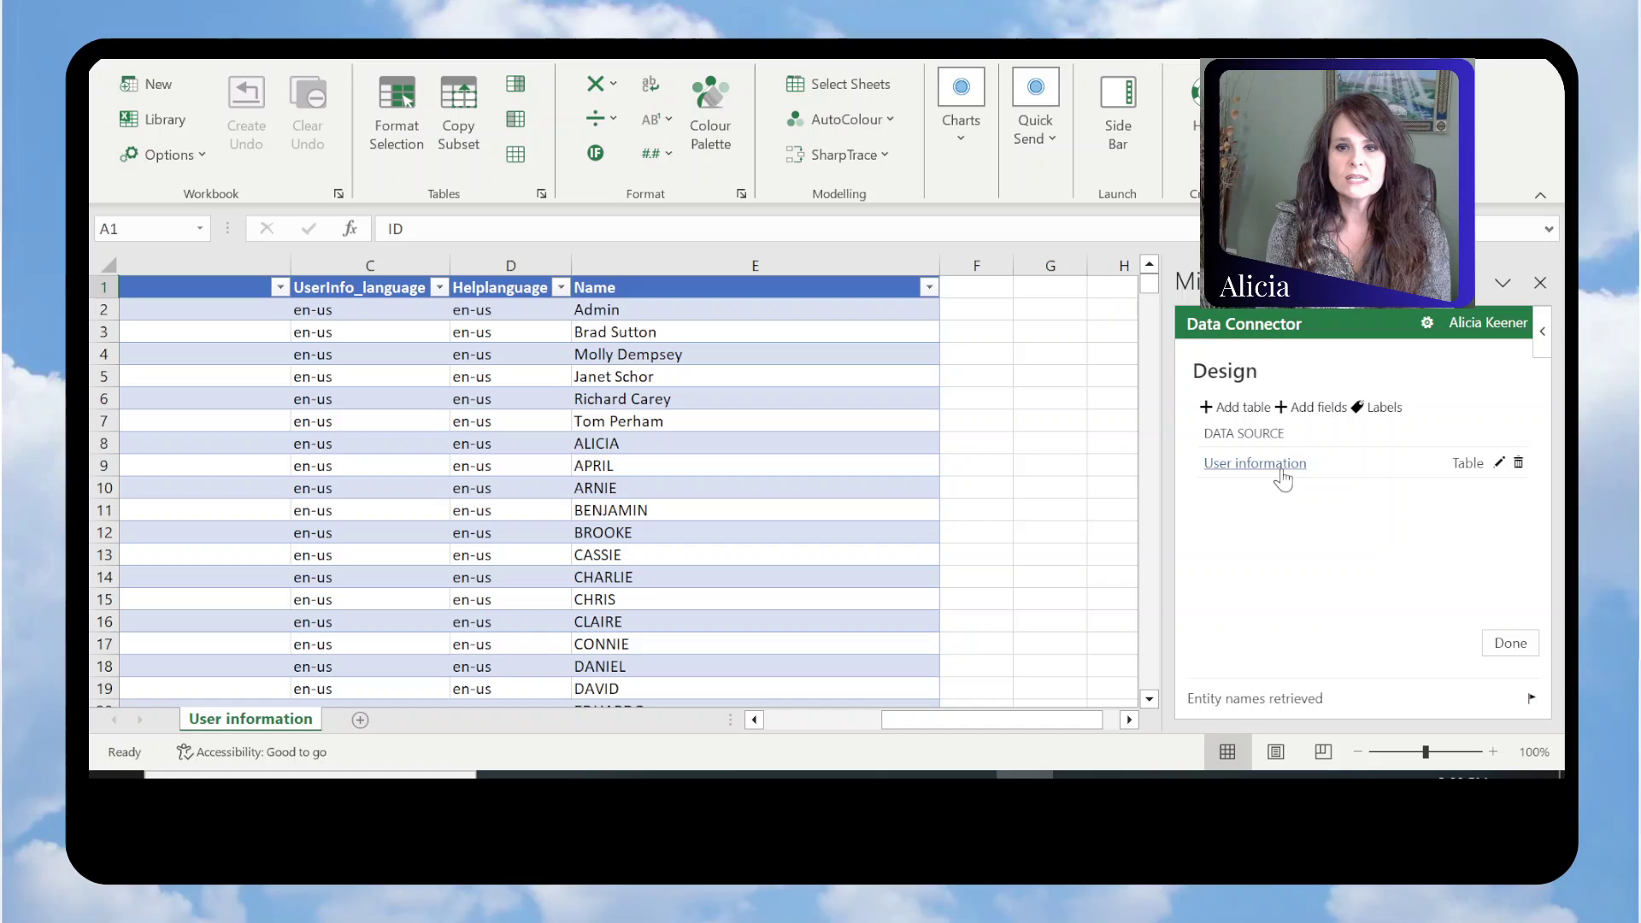
left_click(1500, 466)
scroll(1314, 547, "down", 2)
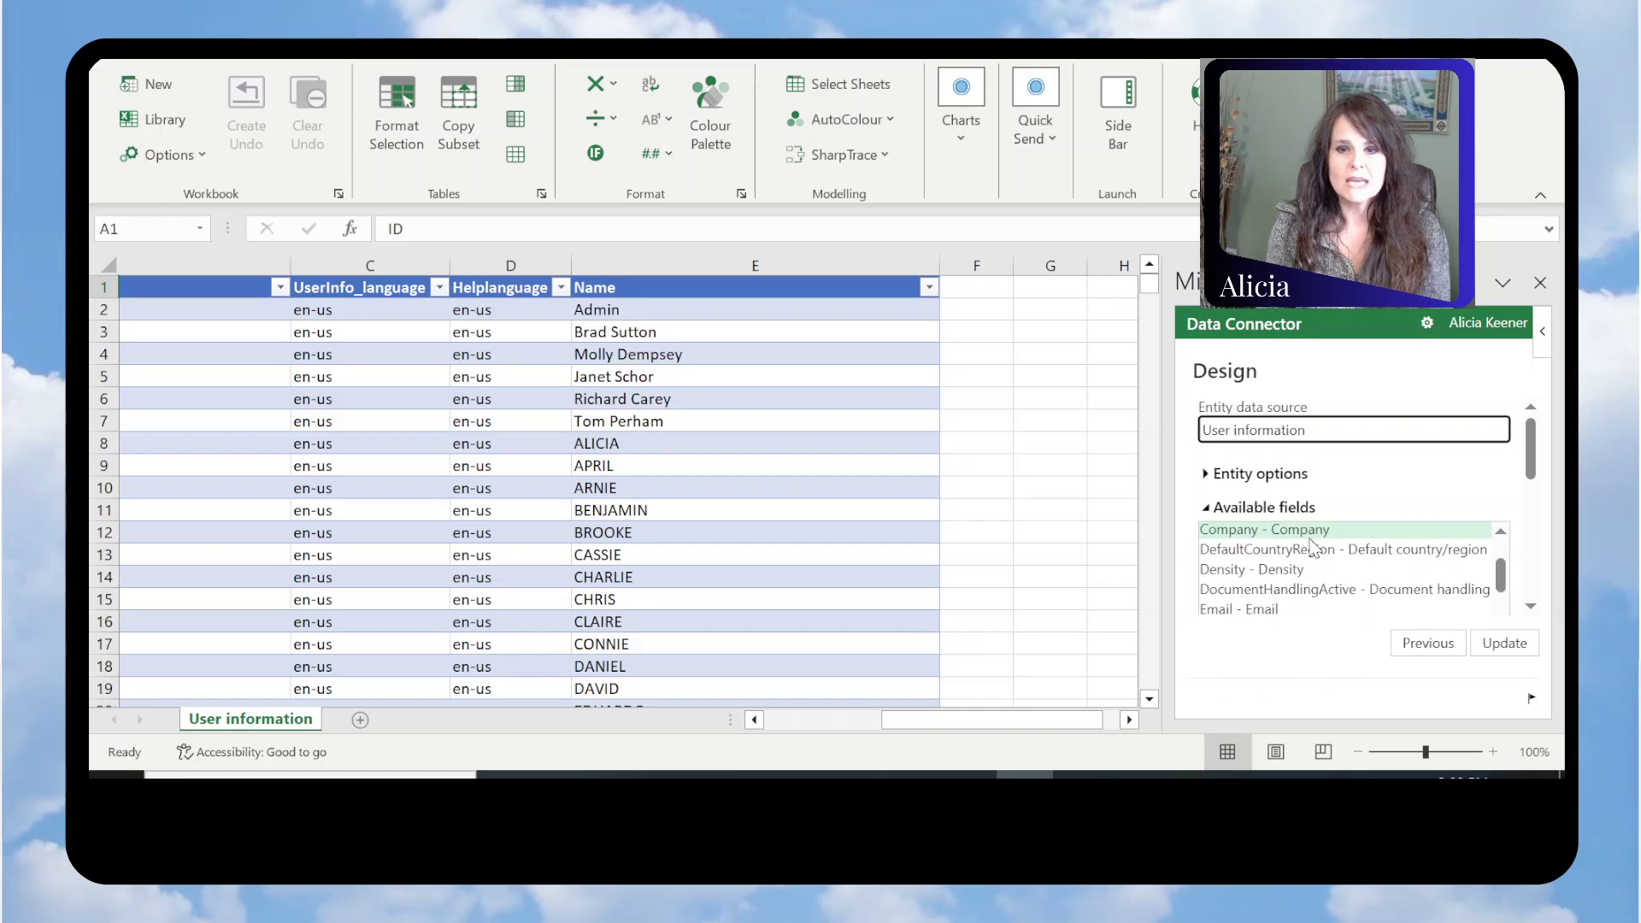
scroll(1314, 547, "down", 2)
left_click(1260, 568)
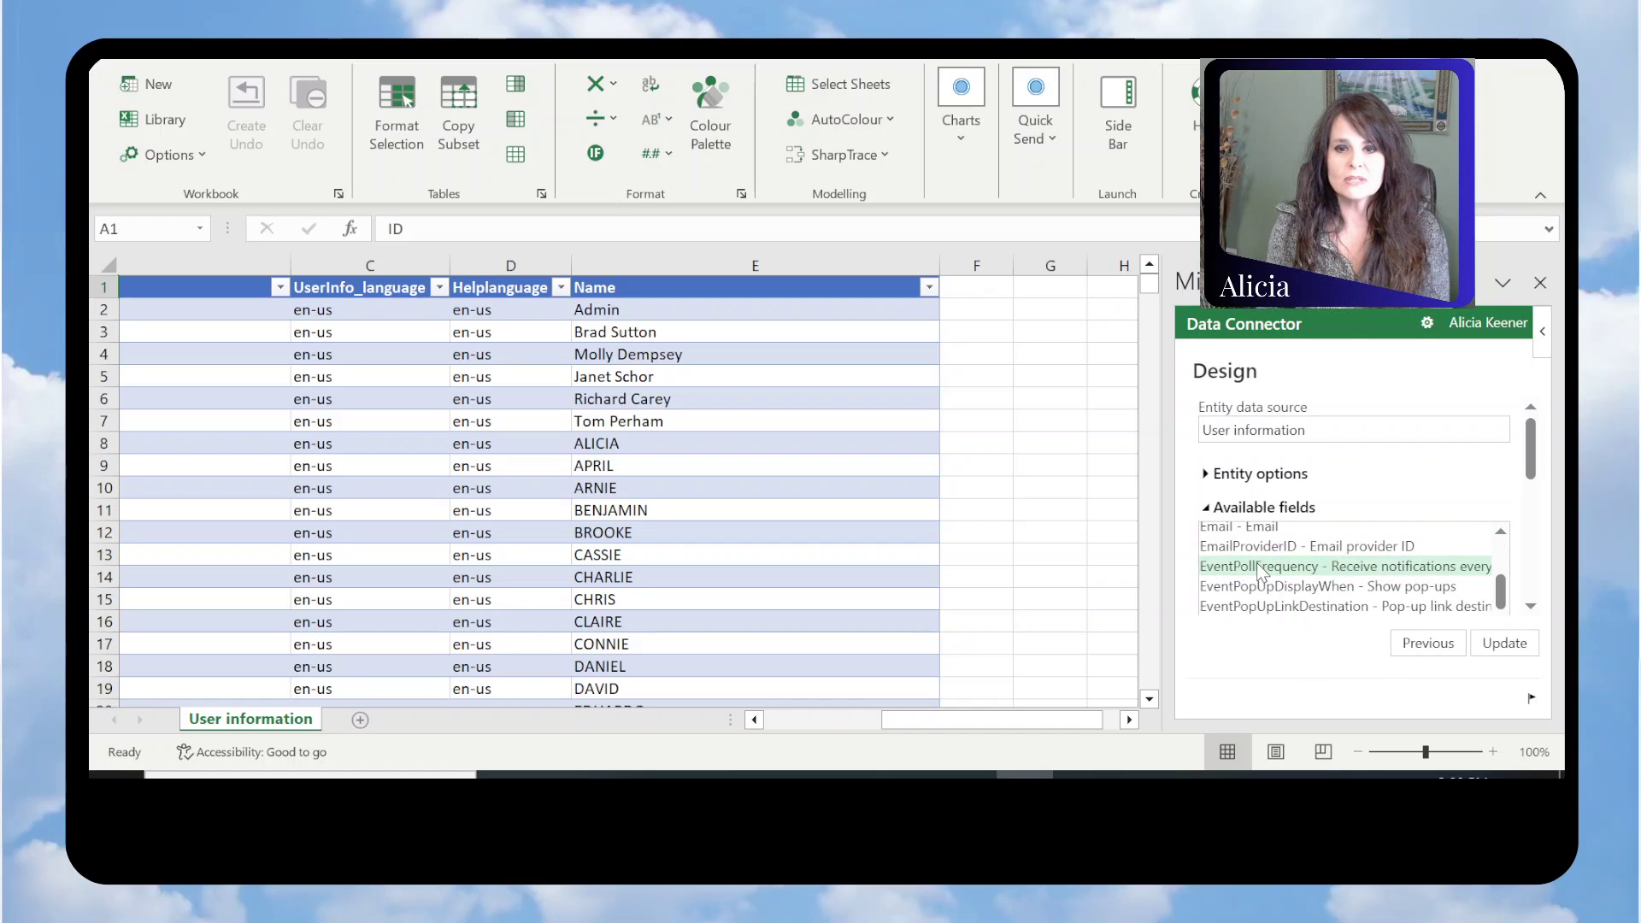
left_click(1510, 642)
left_click(1429, 646)
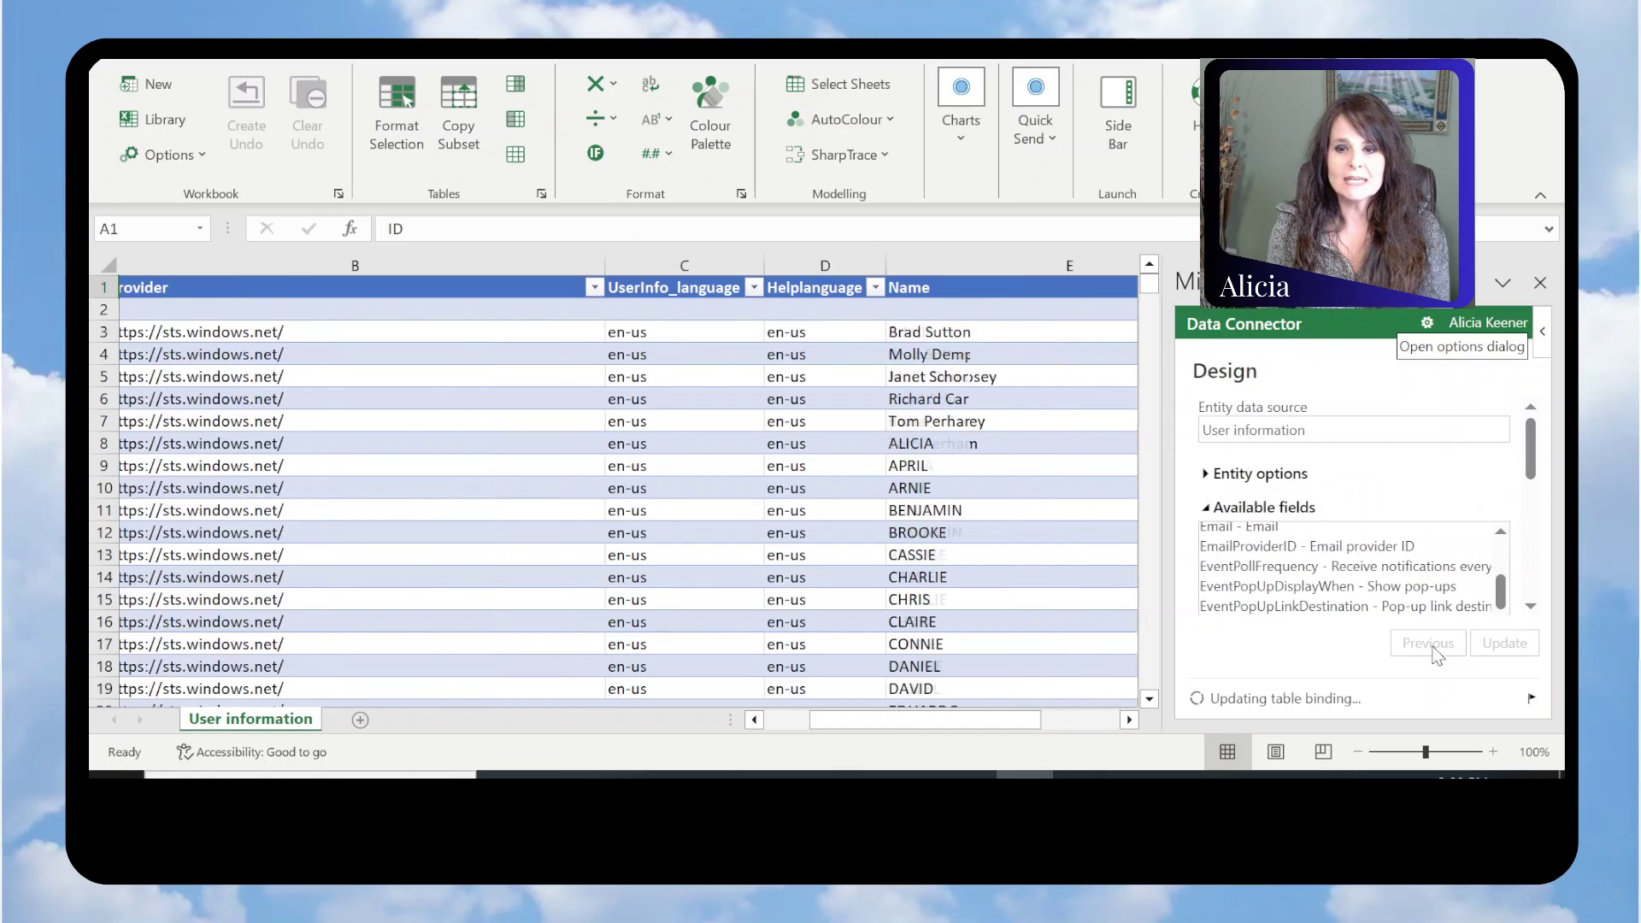
Close the designer and refresh the sheet with the current user data.
left_click(1502, 647)
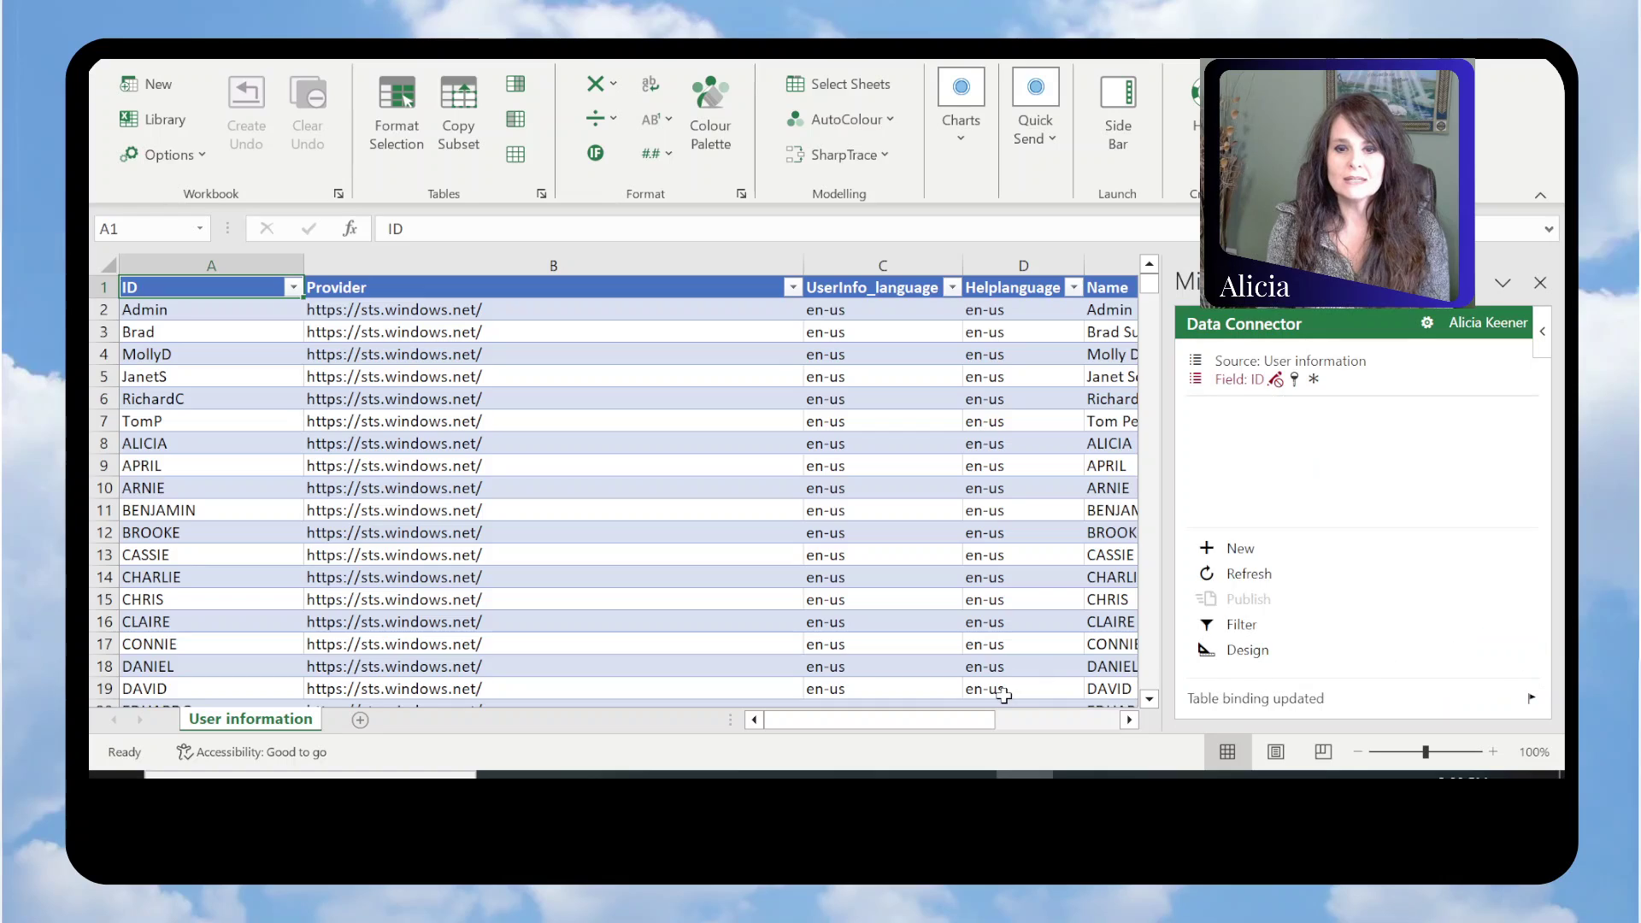
left_click(1246, 578)
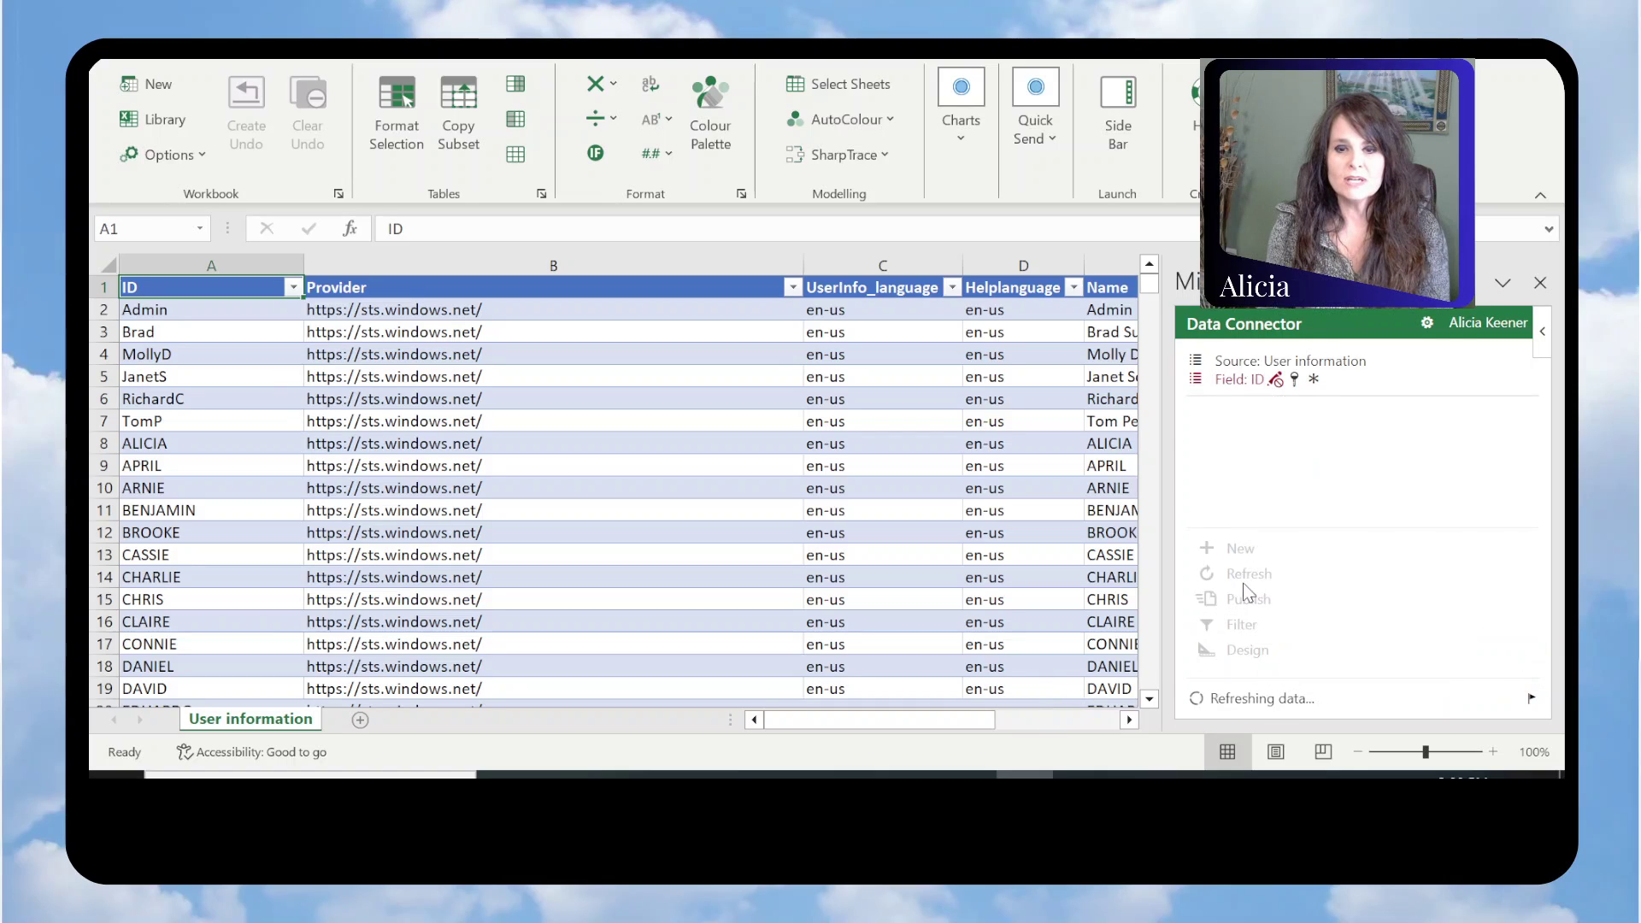
left_click(1426, 648)
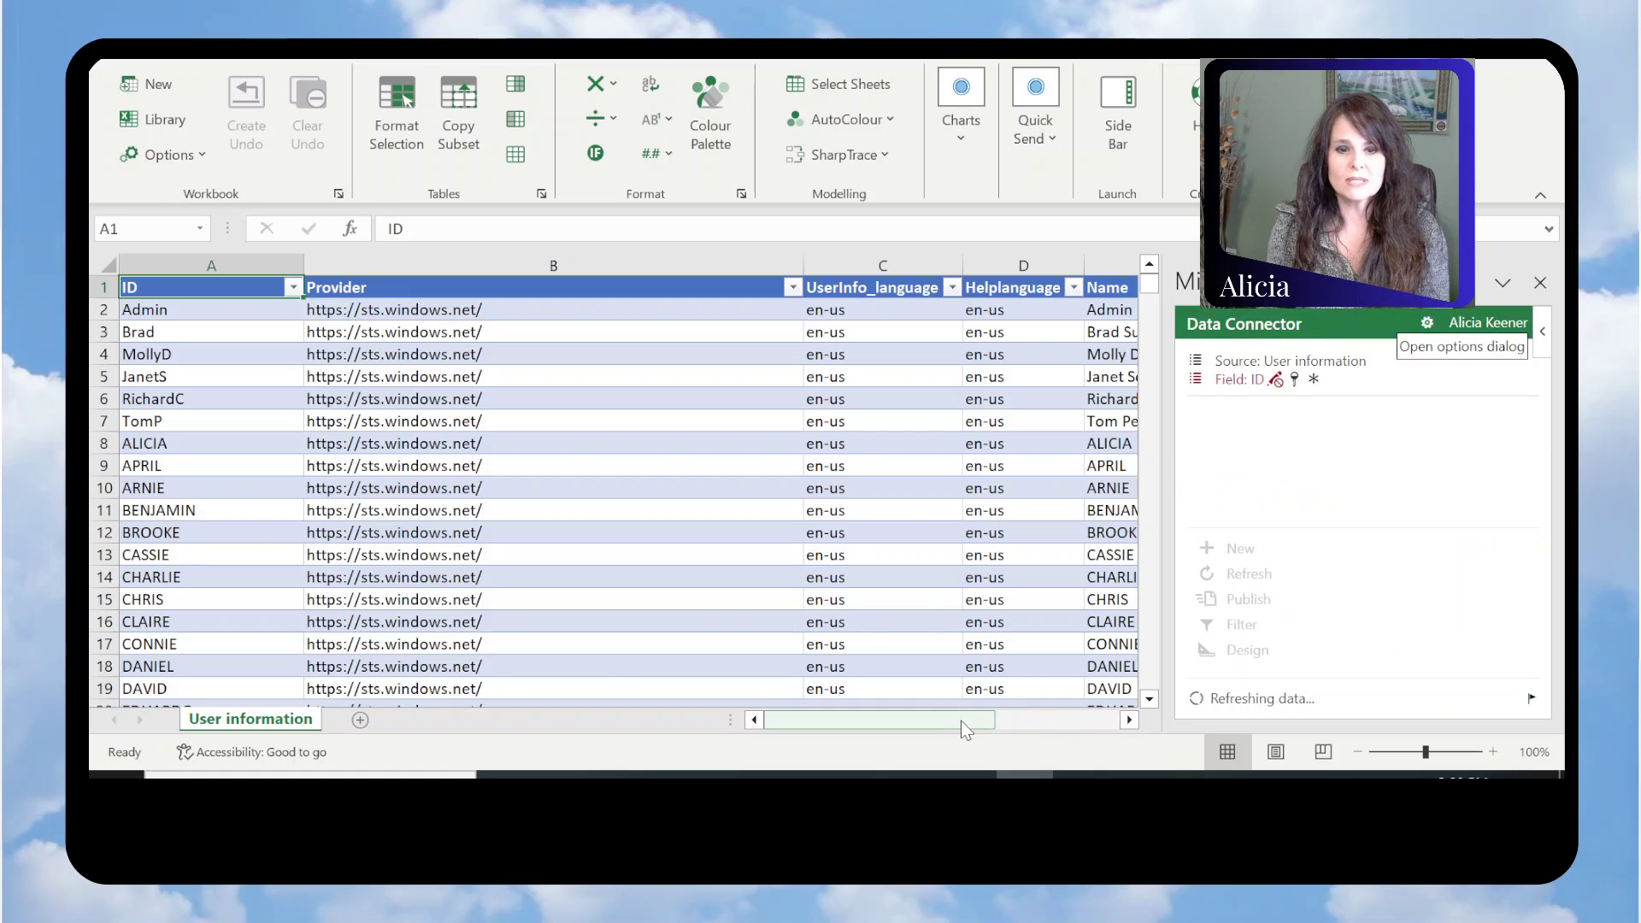
left_click_drag(961, 729, 1132, 723)
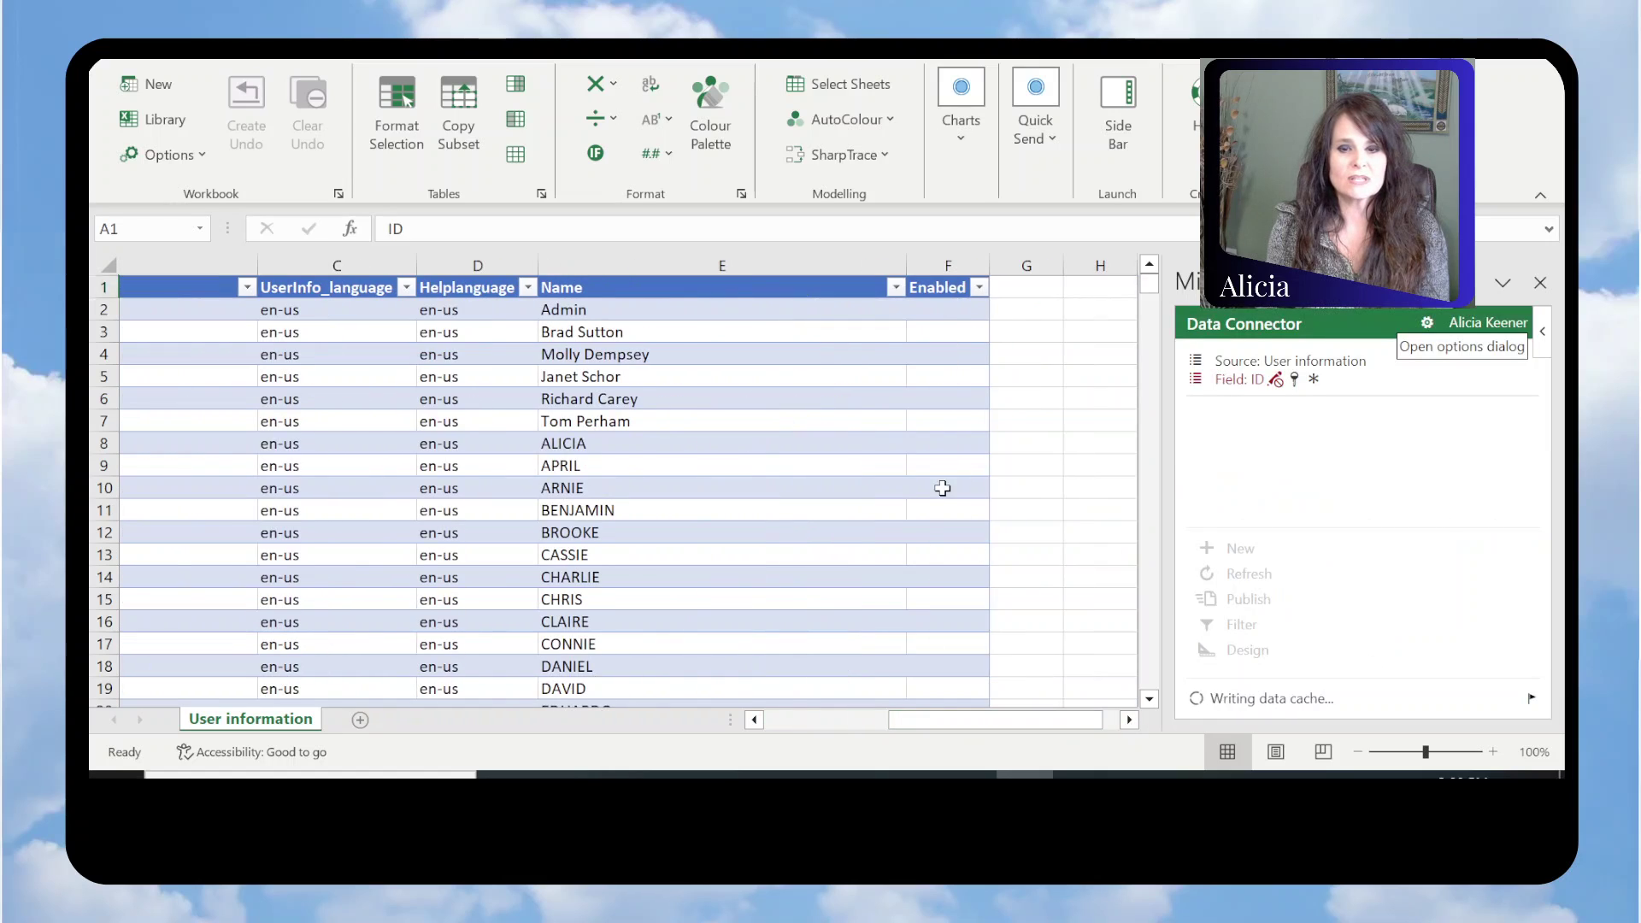
left_click_drag(960, 722, 1163, 721)
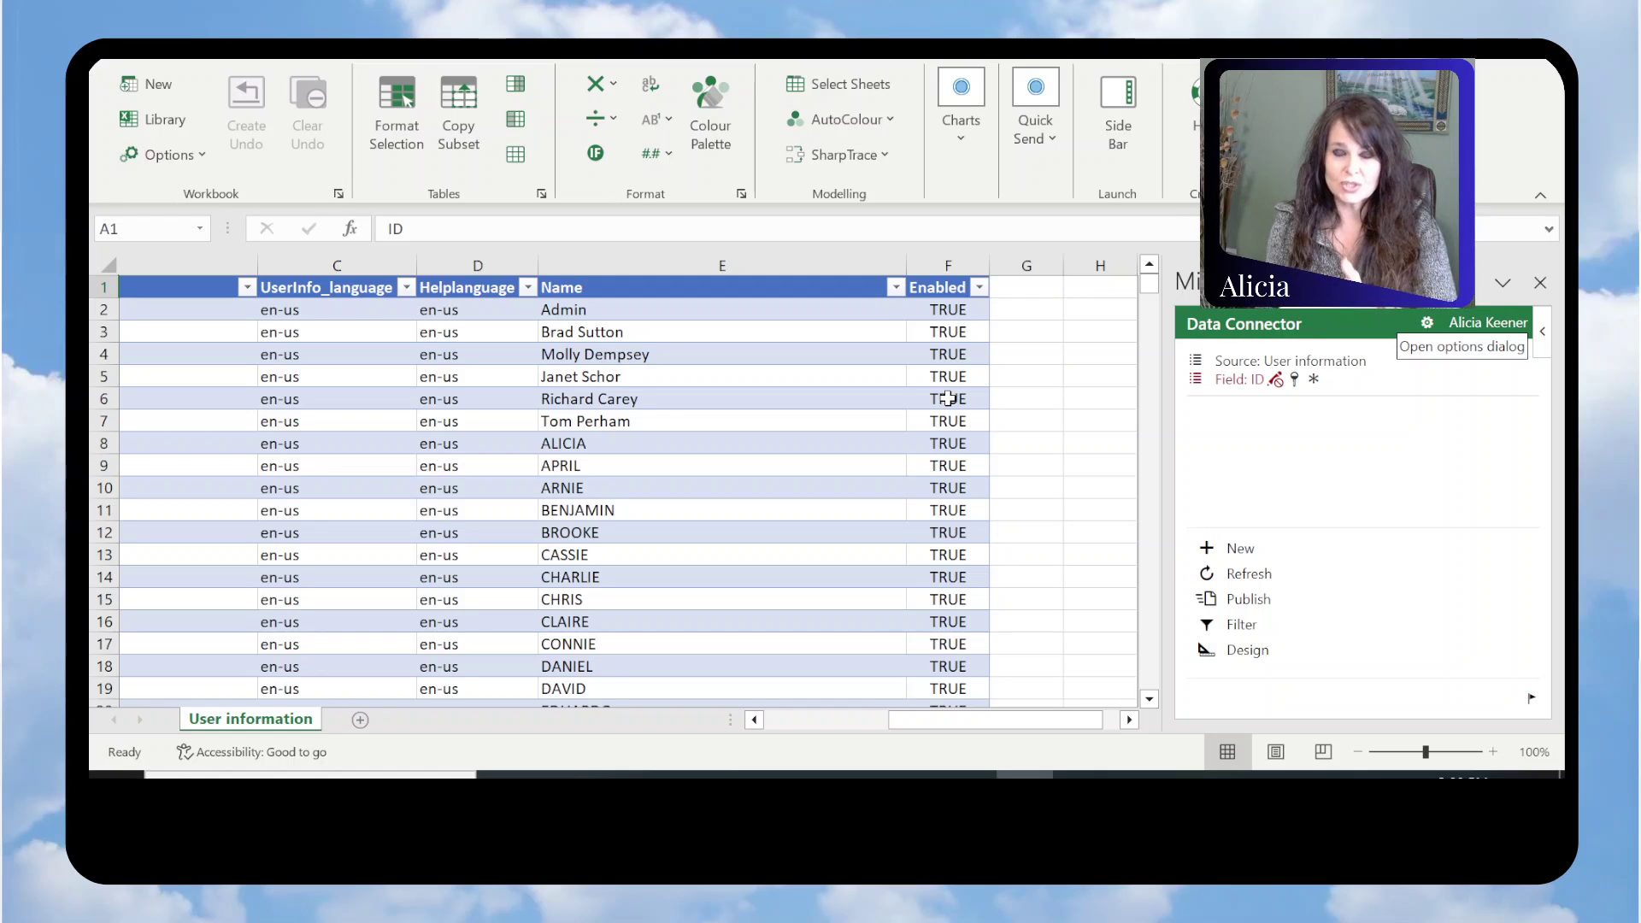
Set the row-3 user's Enabled value in F3 to false, then switch to the Users page.
left_click(605, 332)
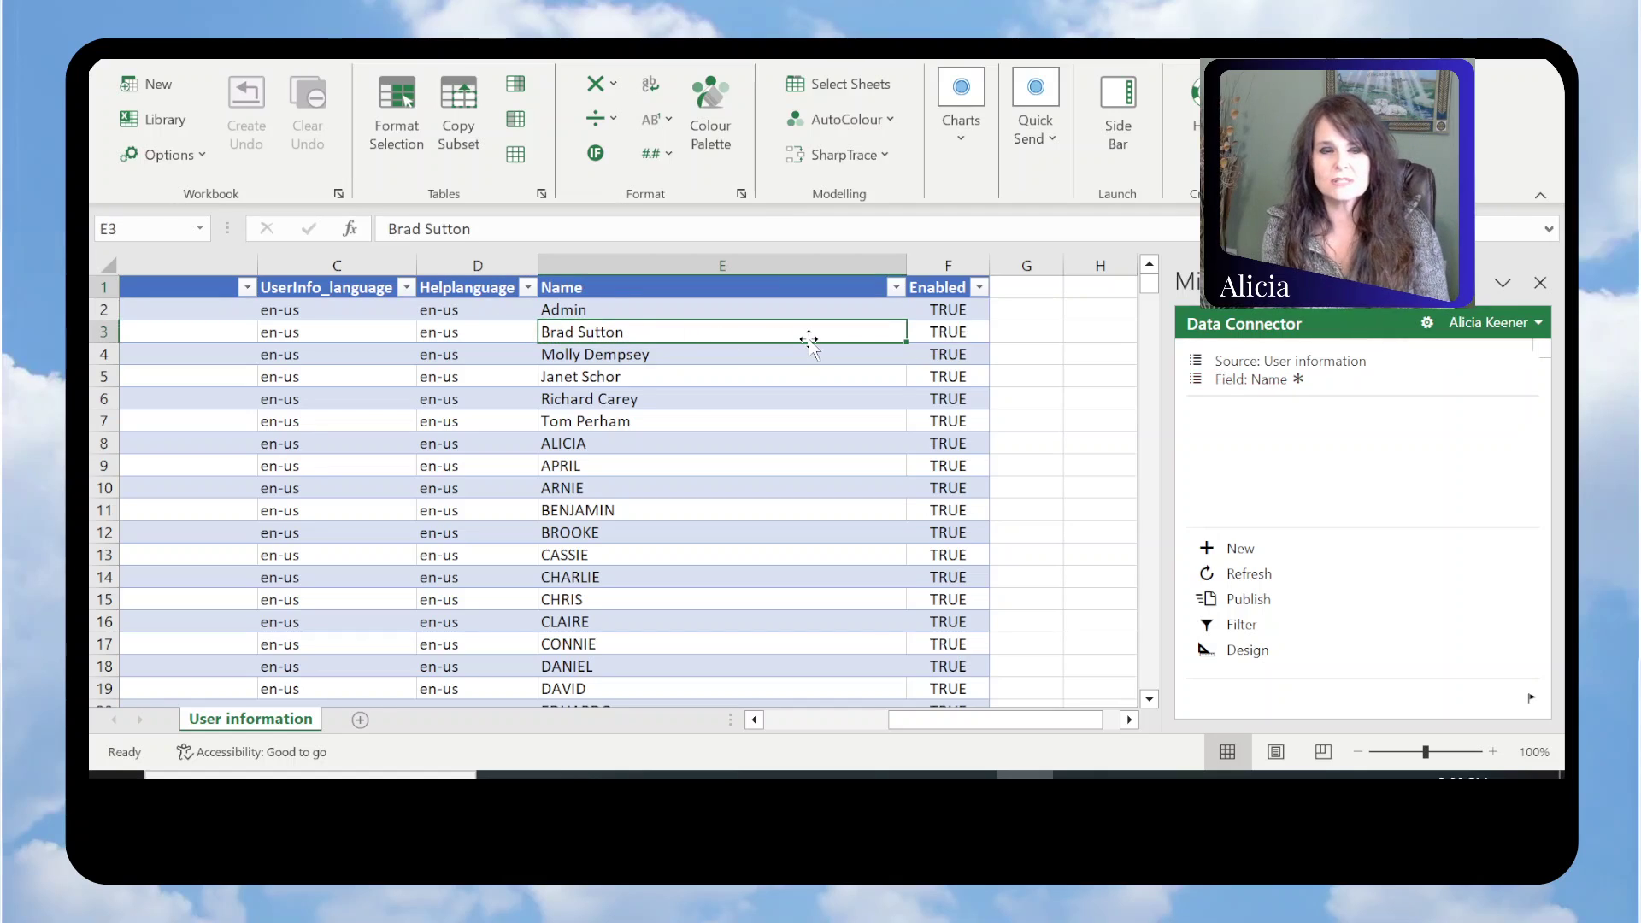
left_click(959, 333)
type("false")
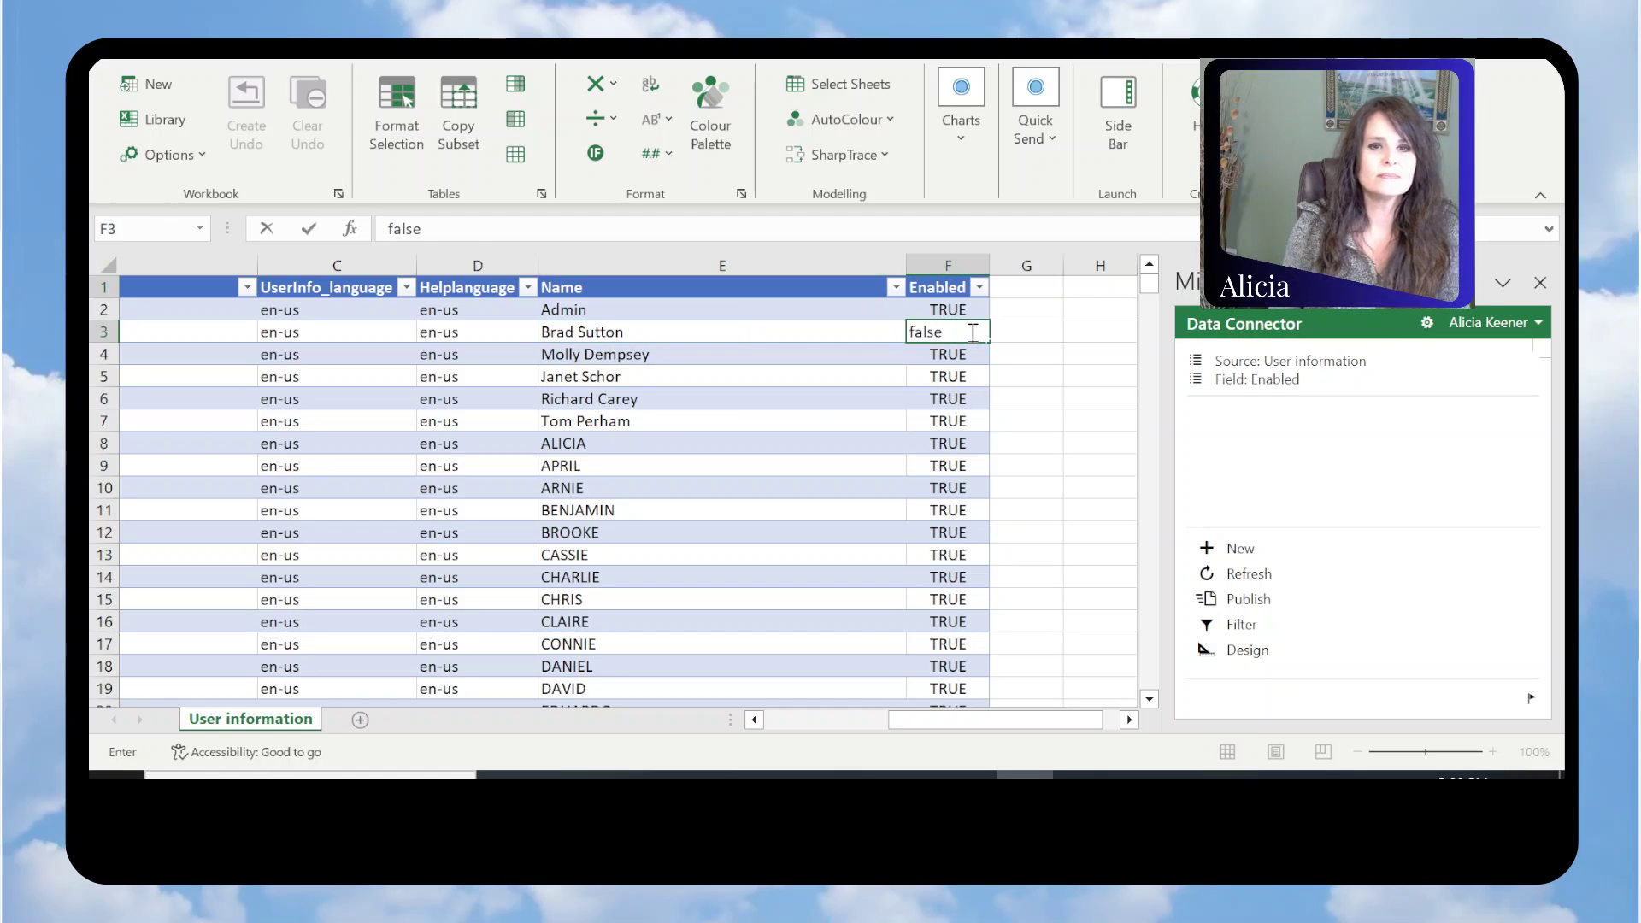
key("Tab")
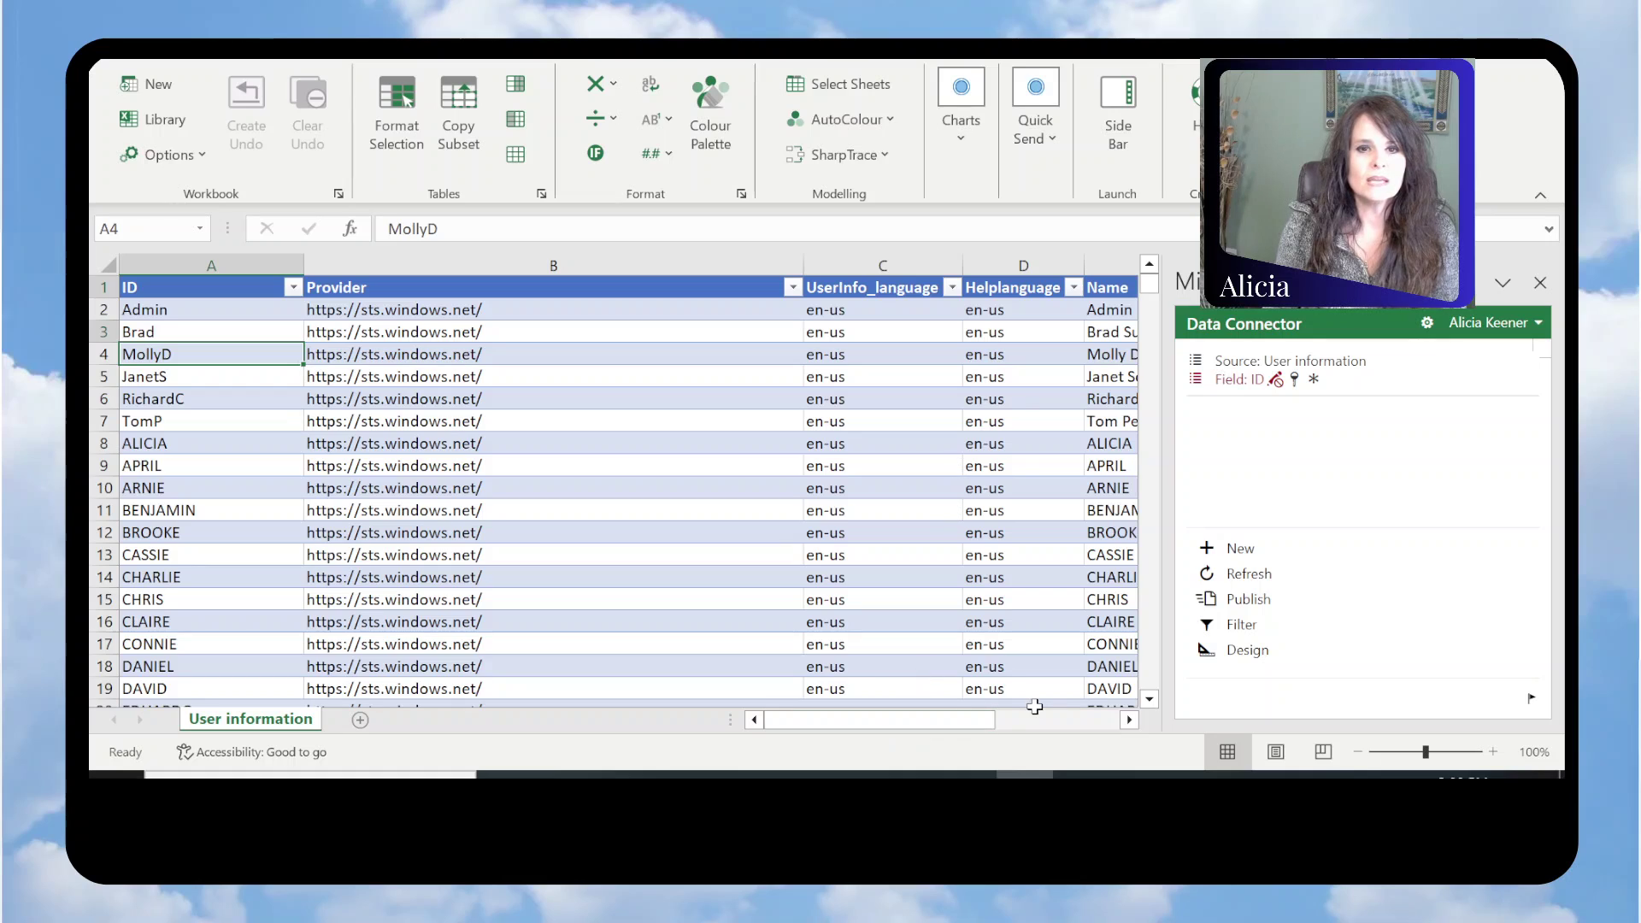
left_click_drag(979, 718, 1103, 718)
left_click(661, 334)
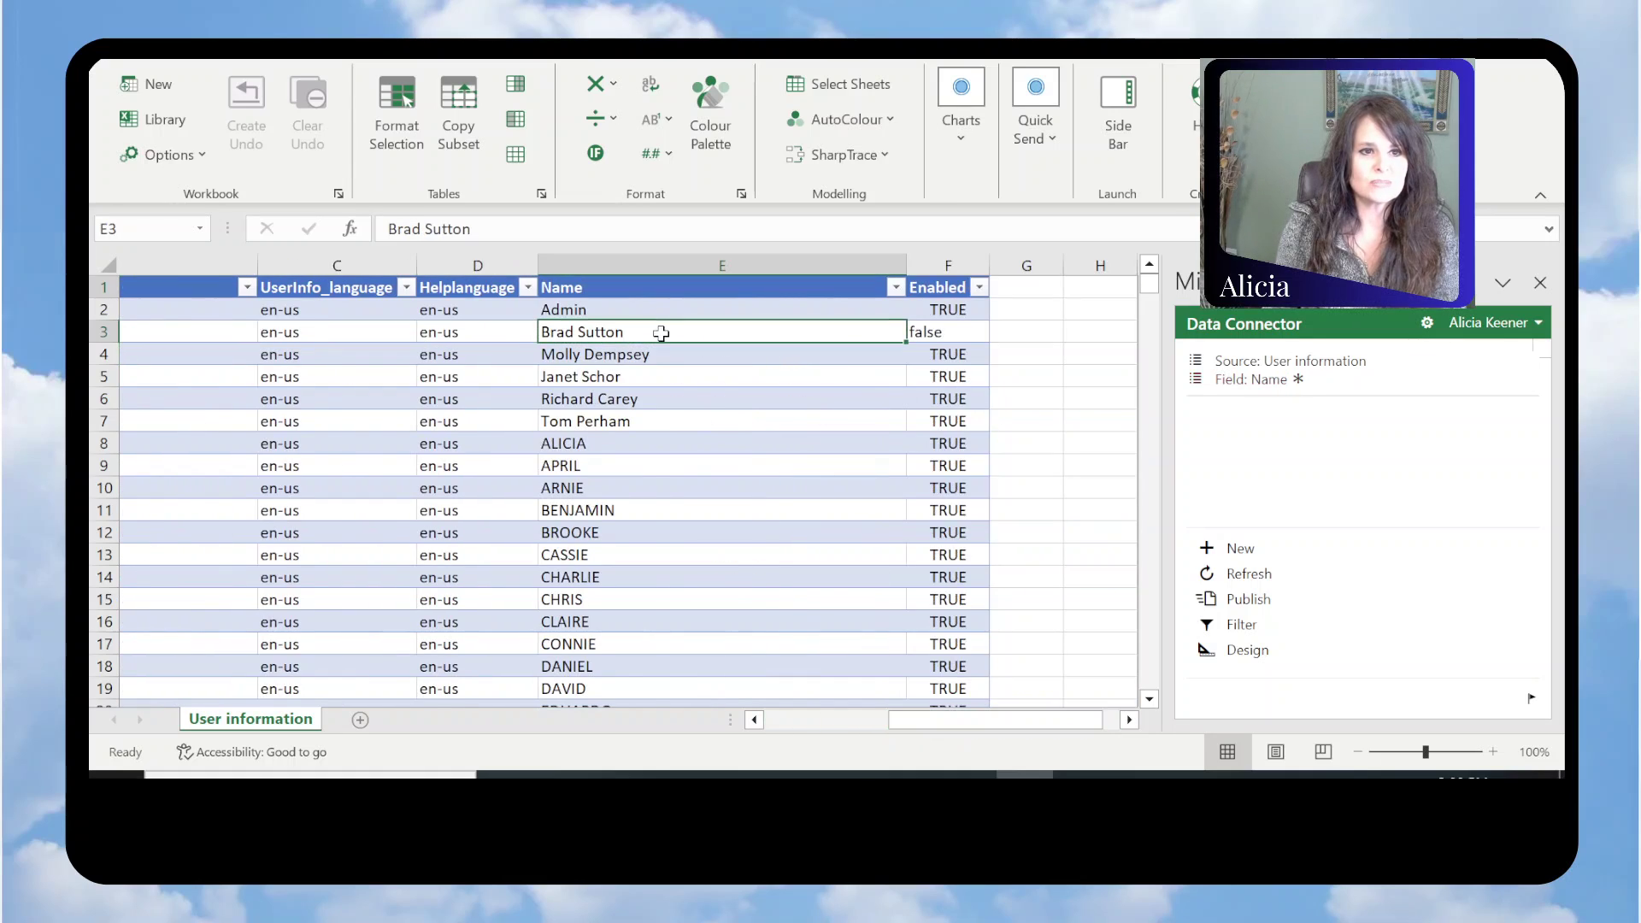
left_click(769, 770)
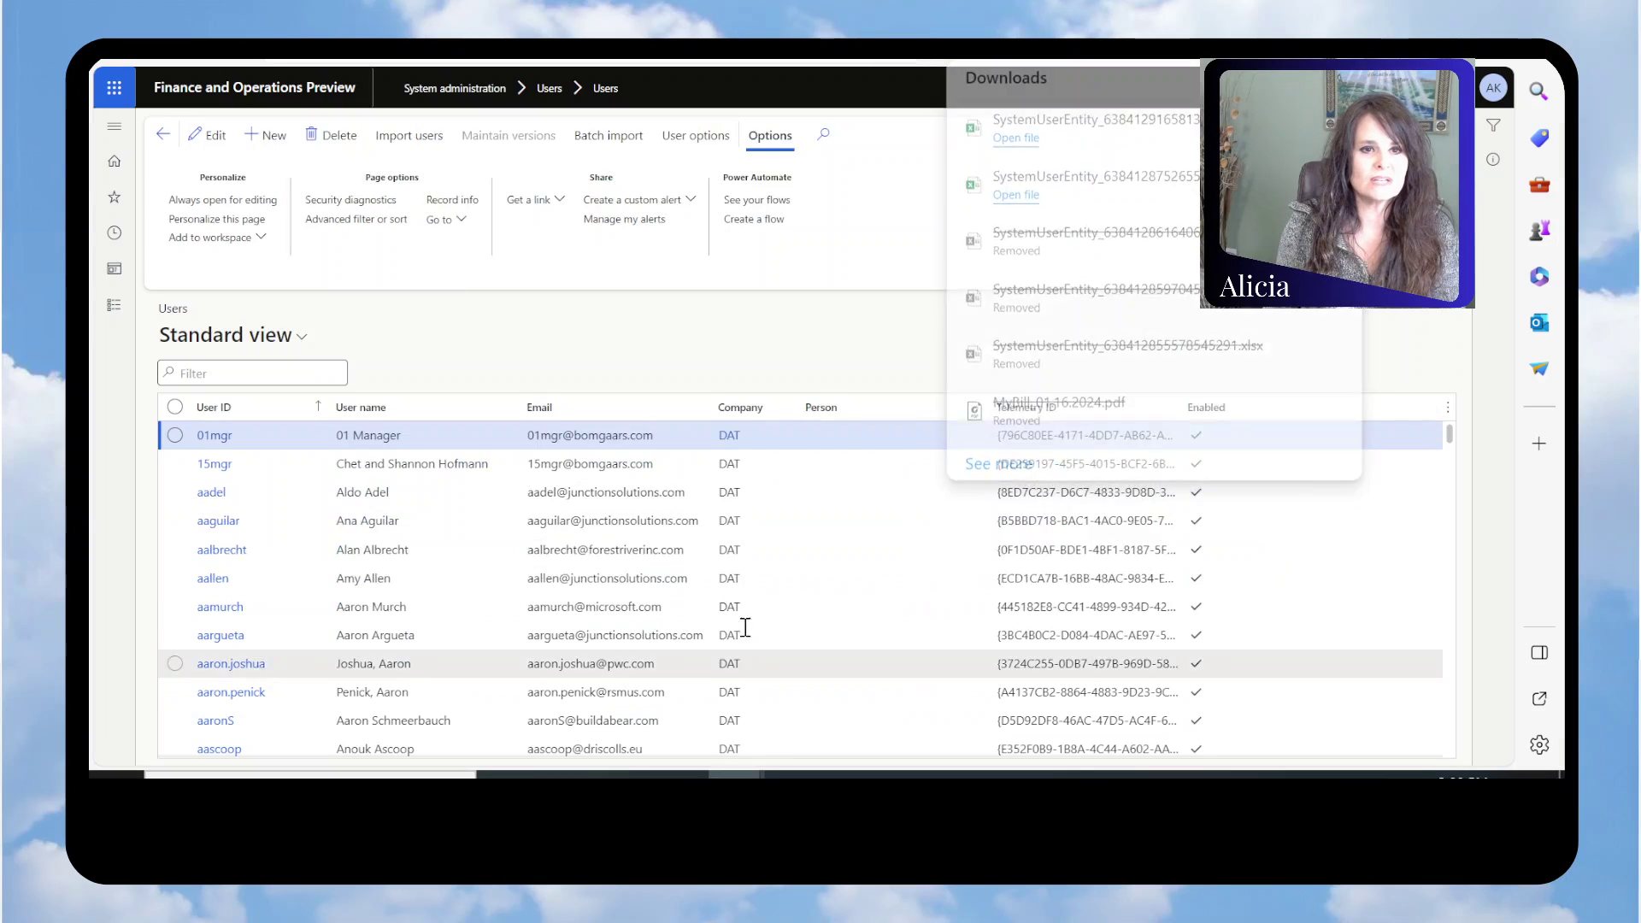
Filter the Users list's User name column to the user being disabled, then return to Excel.
left_click(511, 408)
type("brad")
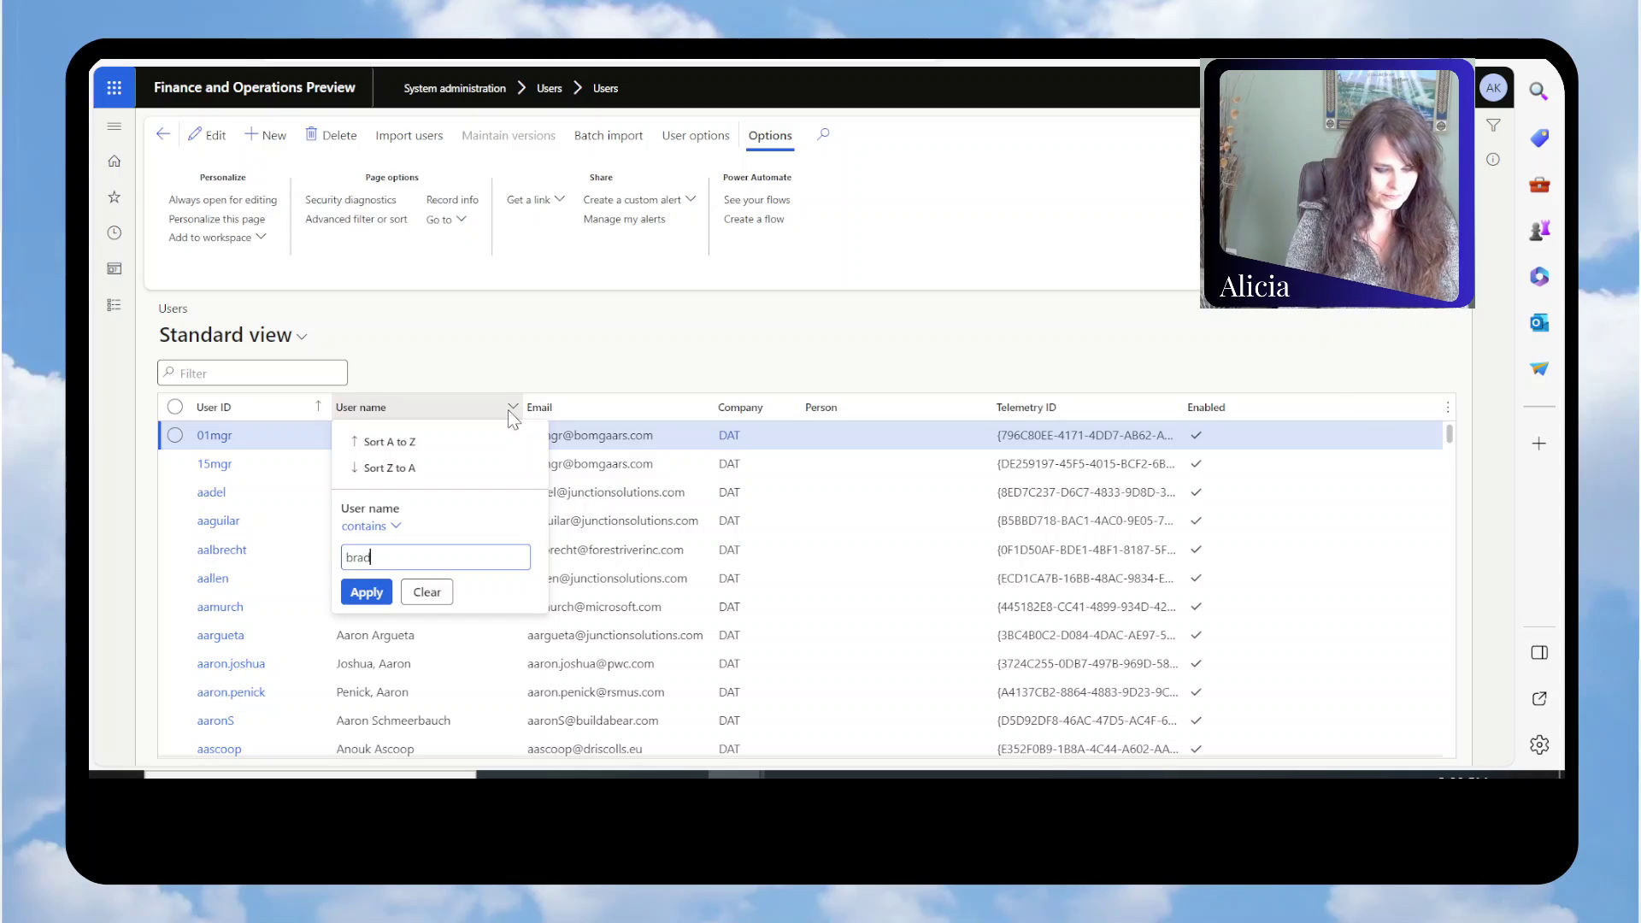
type(" su")
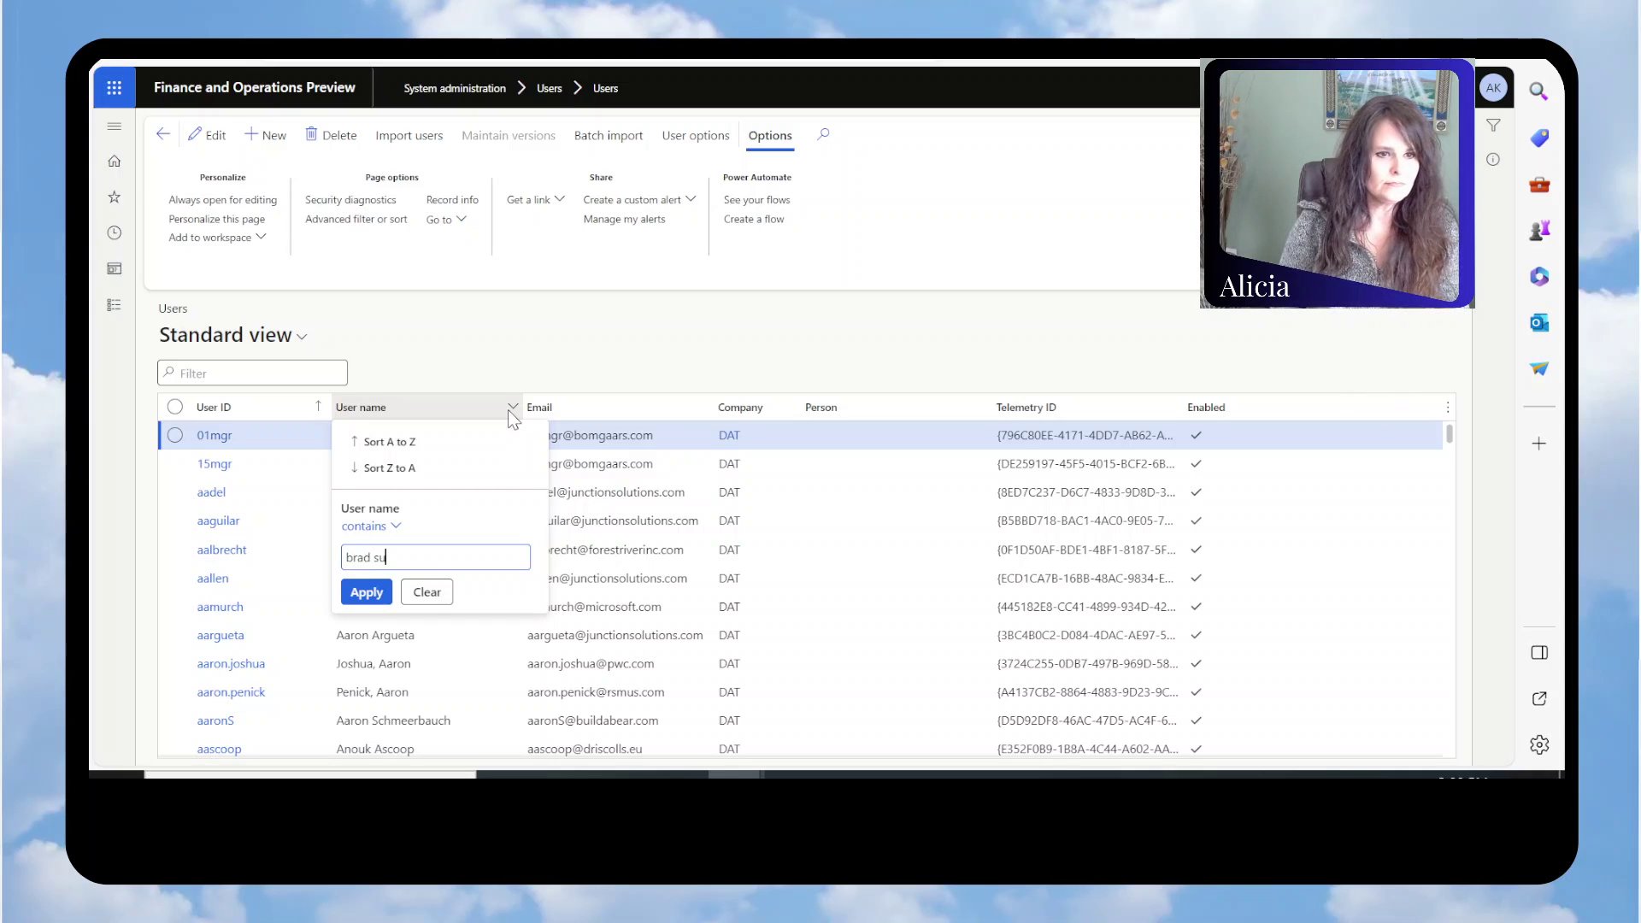
key("Return")
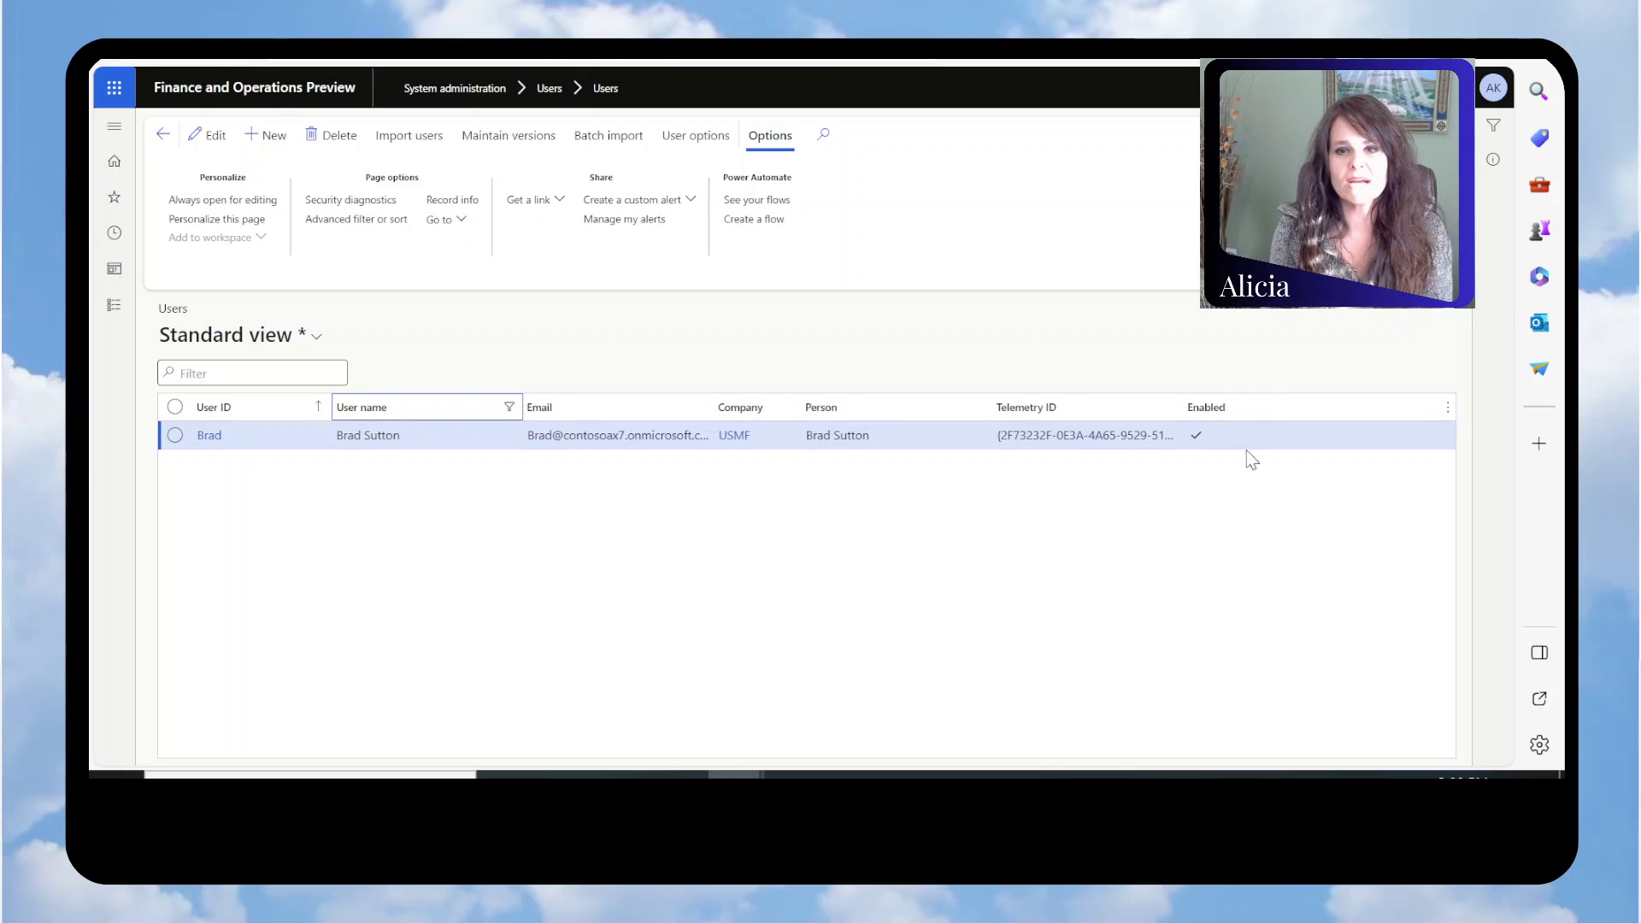
key("alt+Tab")
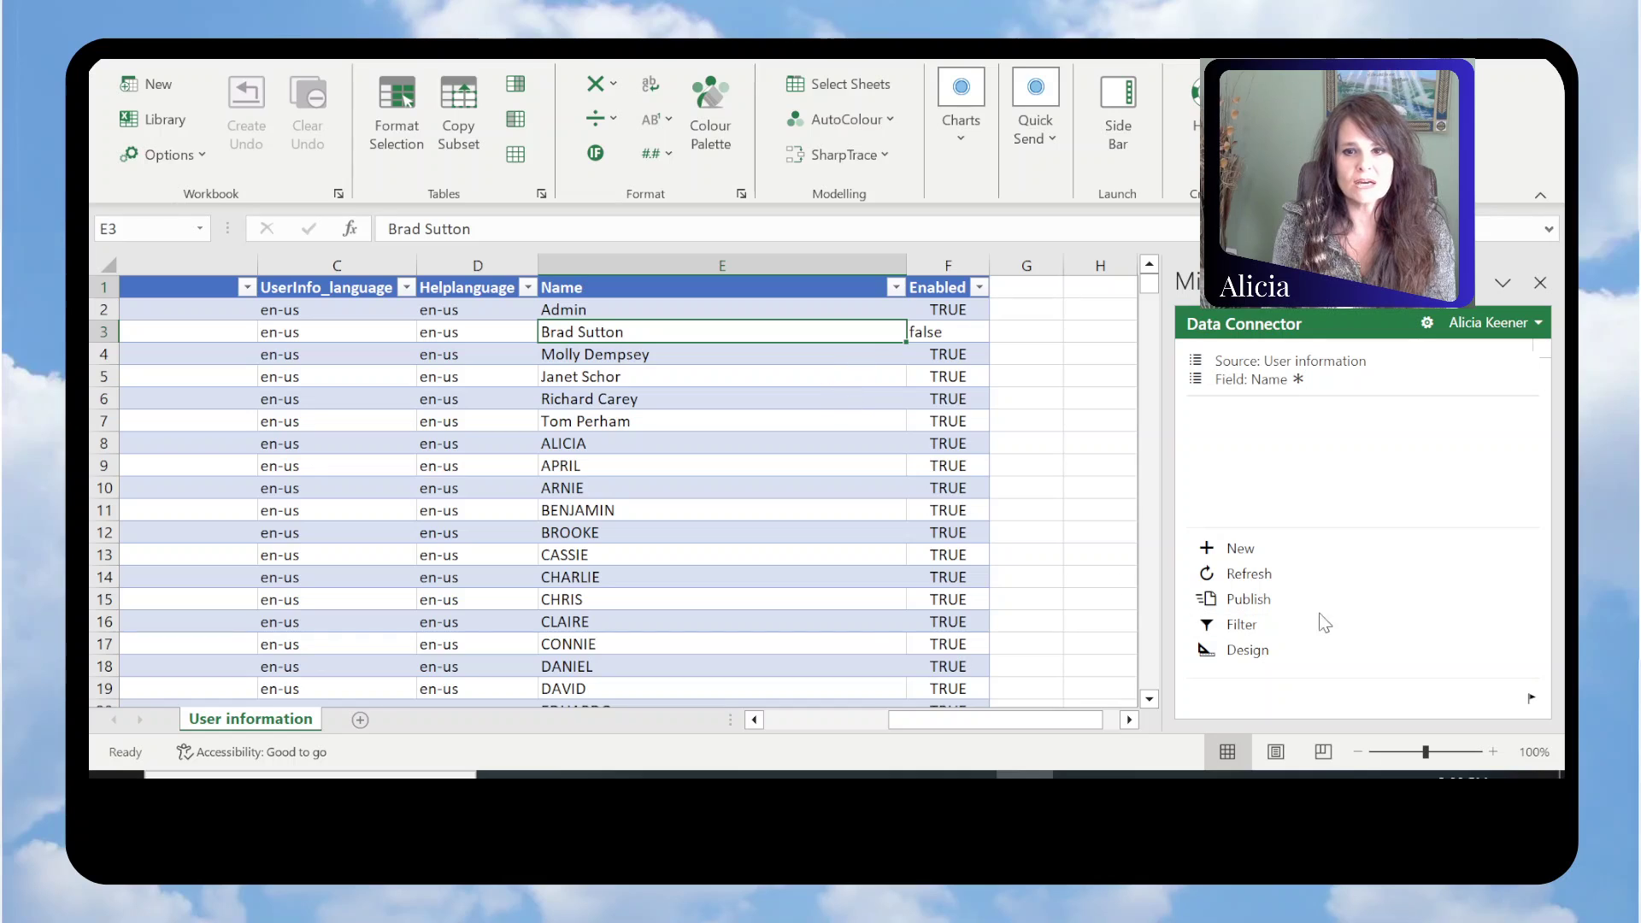
Publish the false Enabled value from the Data Connector to Finance and Operations.
left_click(1208, 595)
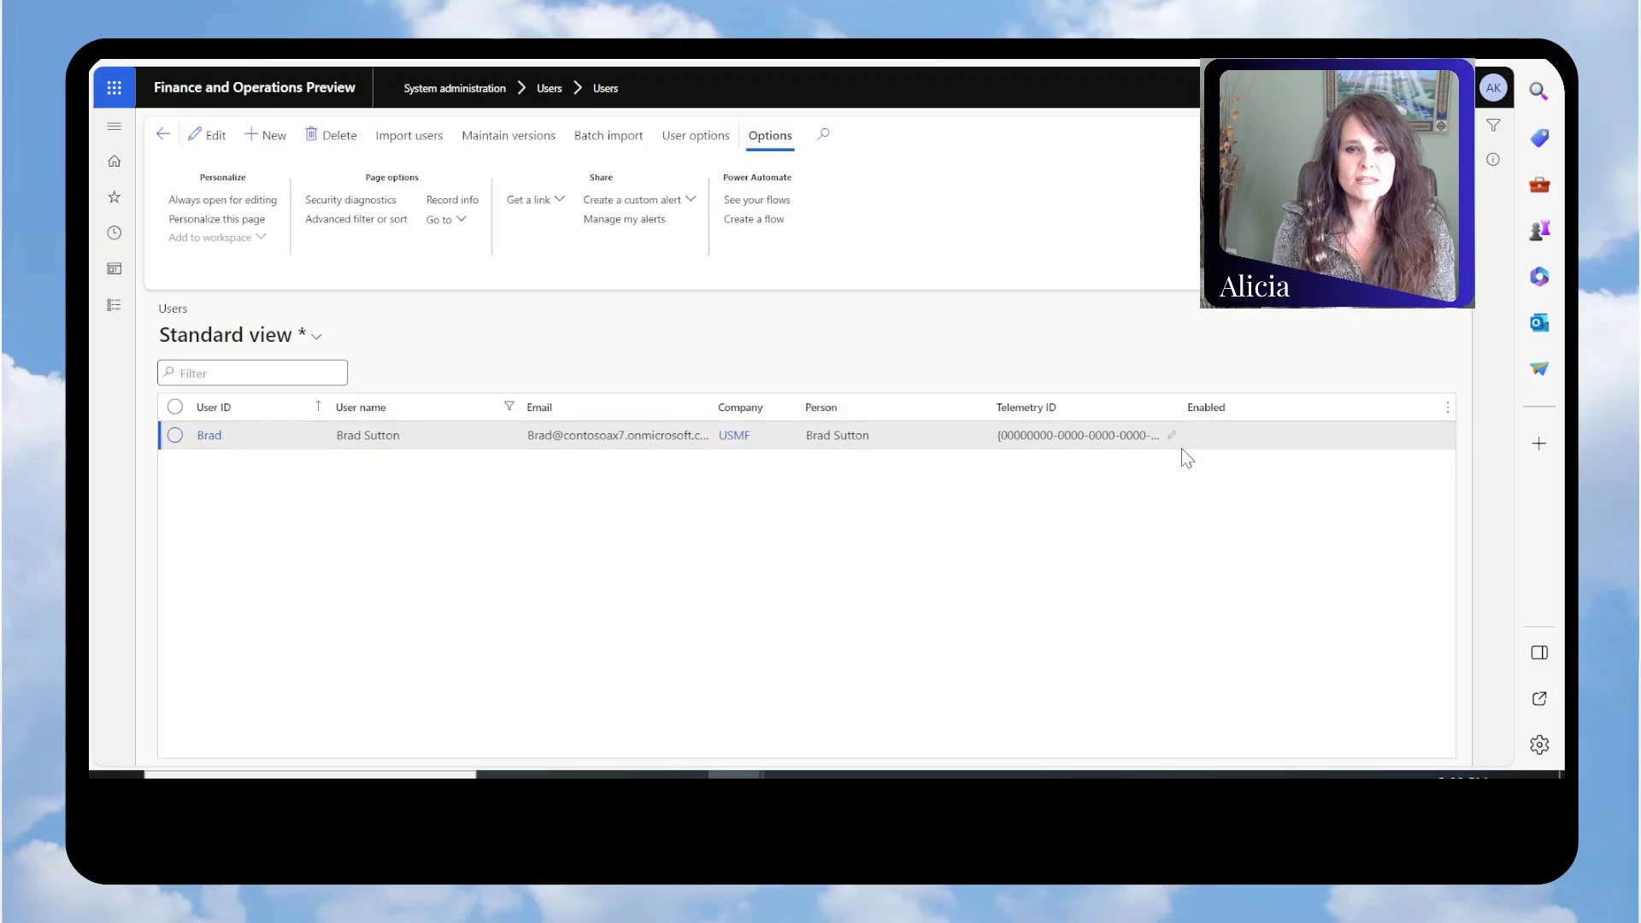
mouse_move(1233, 440)
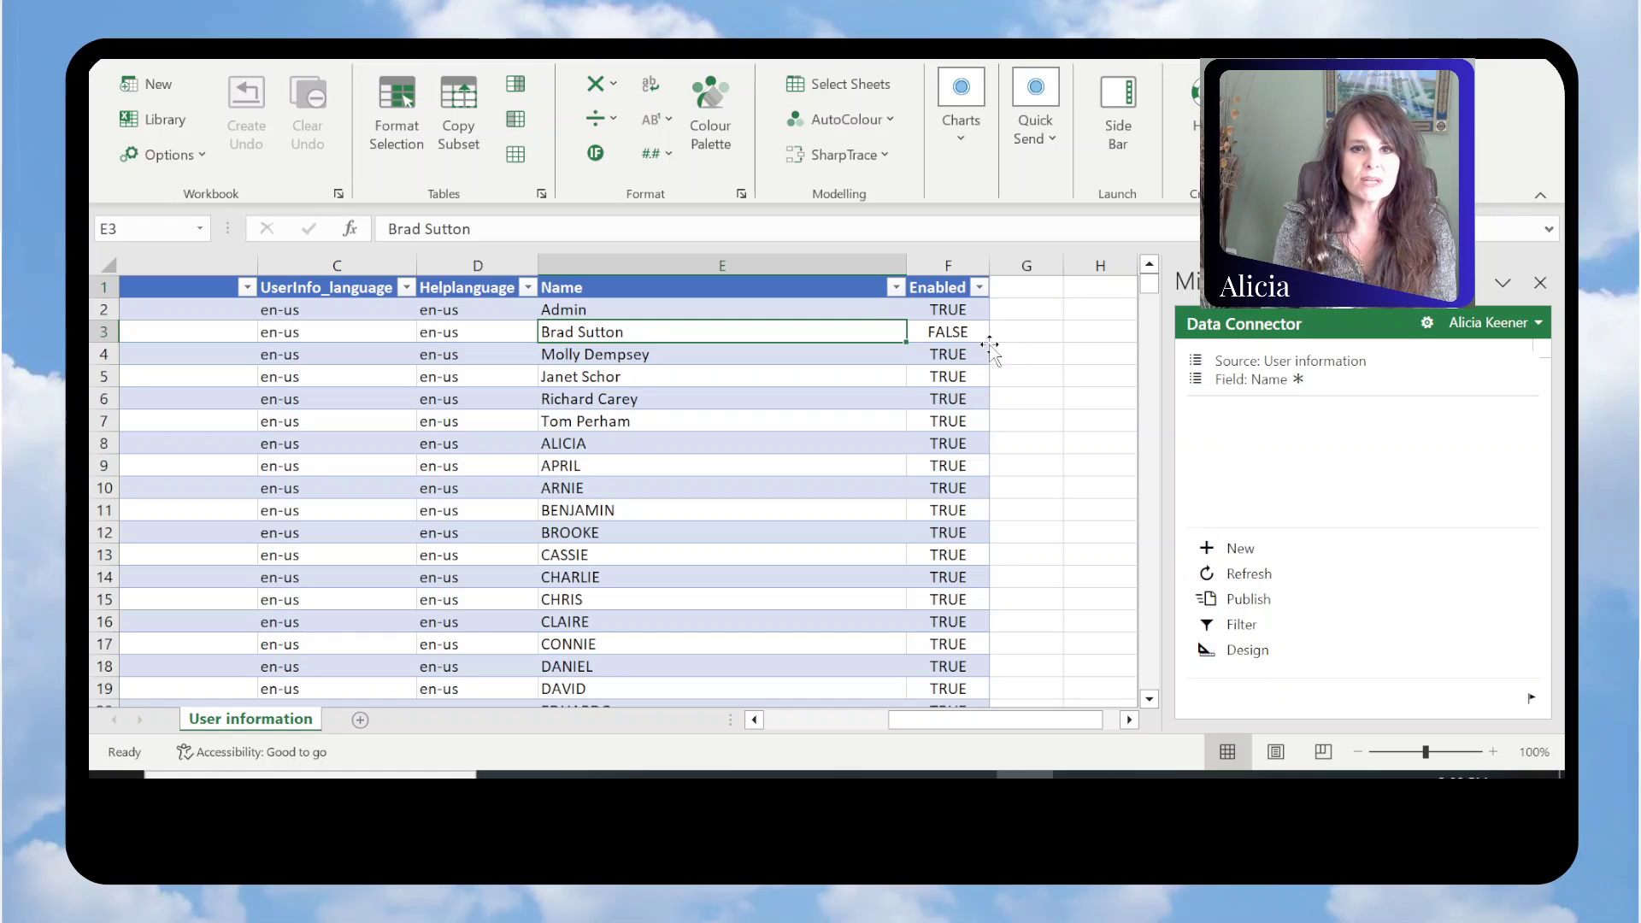
Change F3's Enabled value to true, correcting the 'trye' typo, and publish it.
left_click(944, 332)
type("trye")
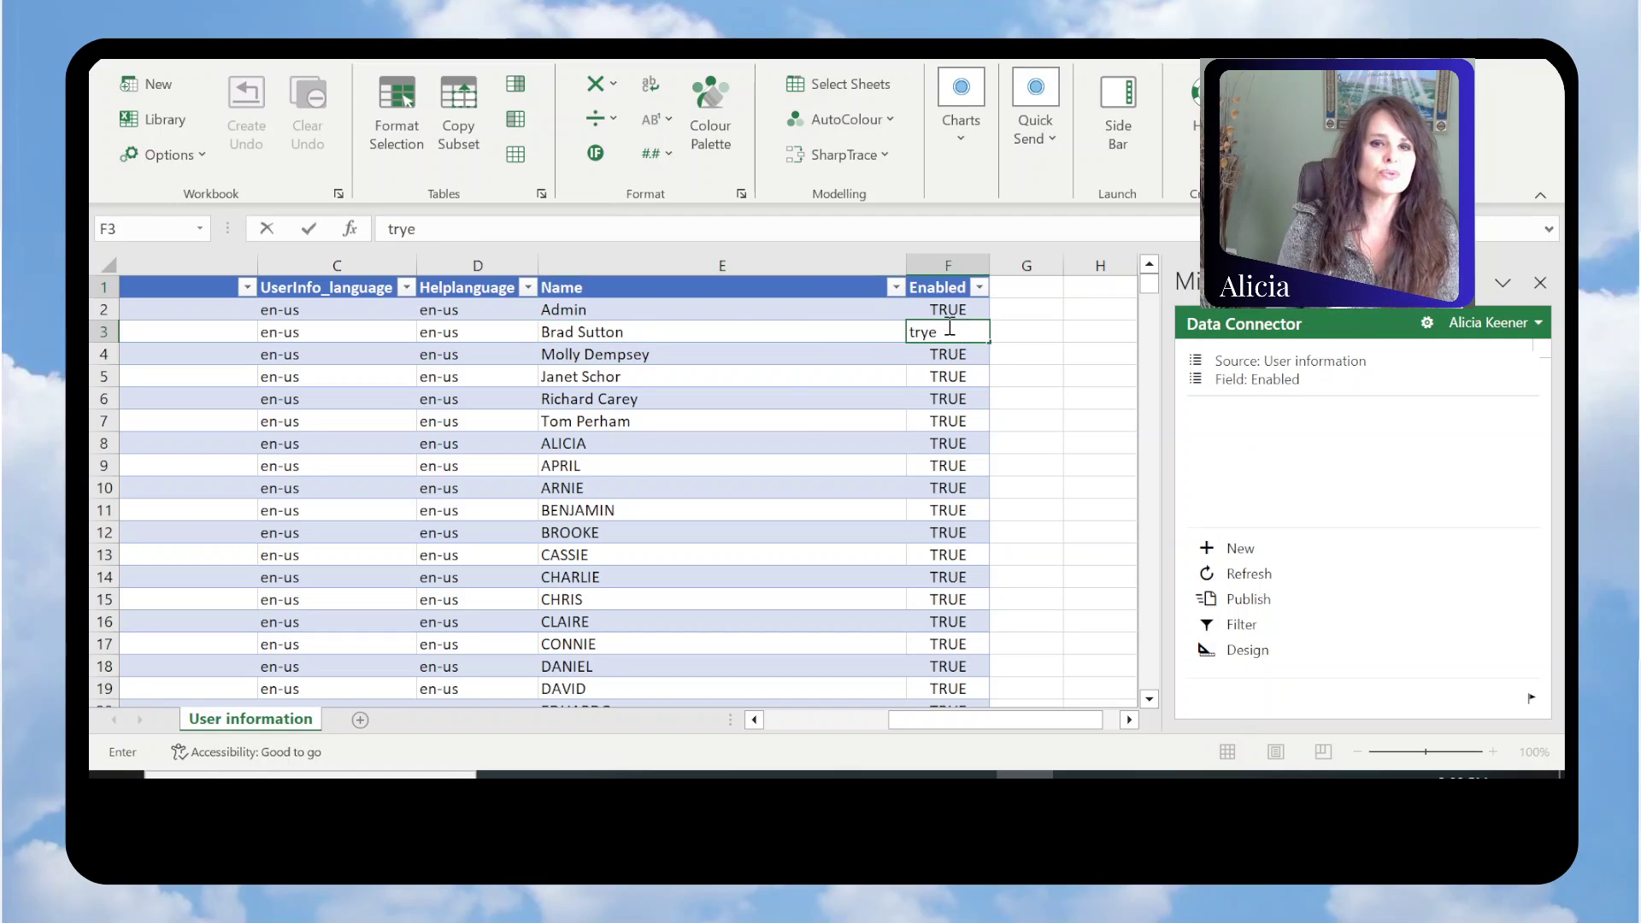
key("Return")
key("Home")
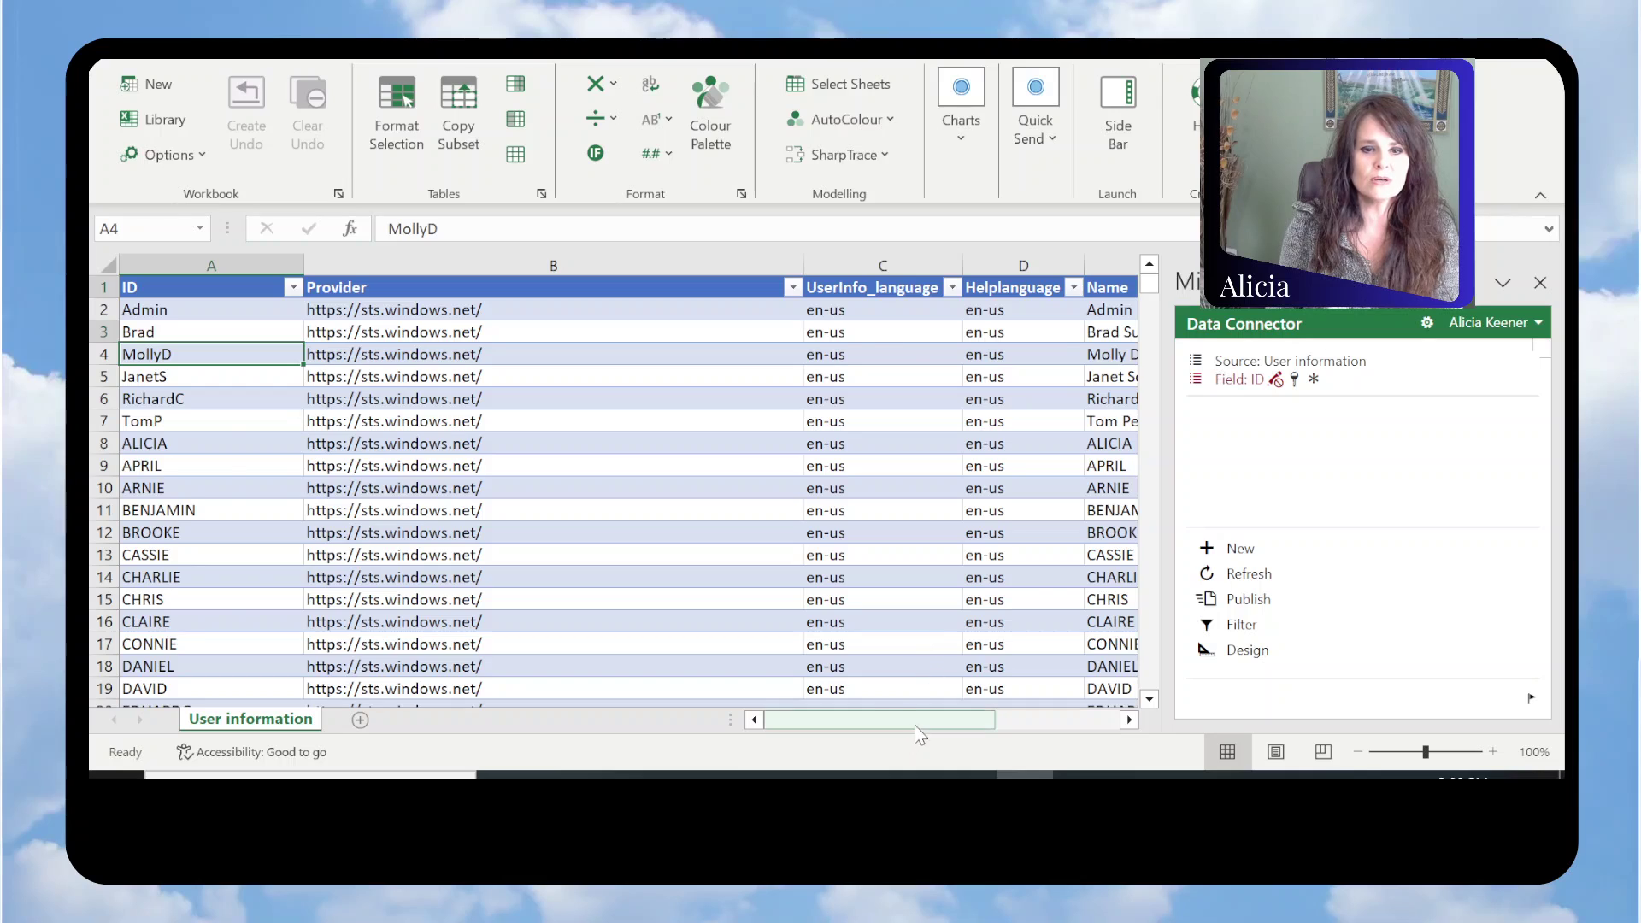
left_click_drag(915, 720, 1014, 720)
left_click(1051, 330)
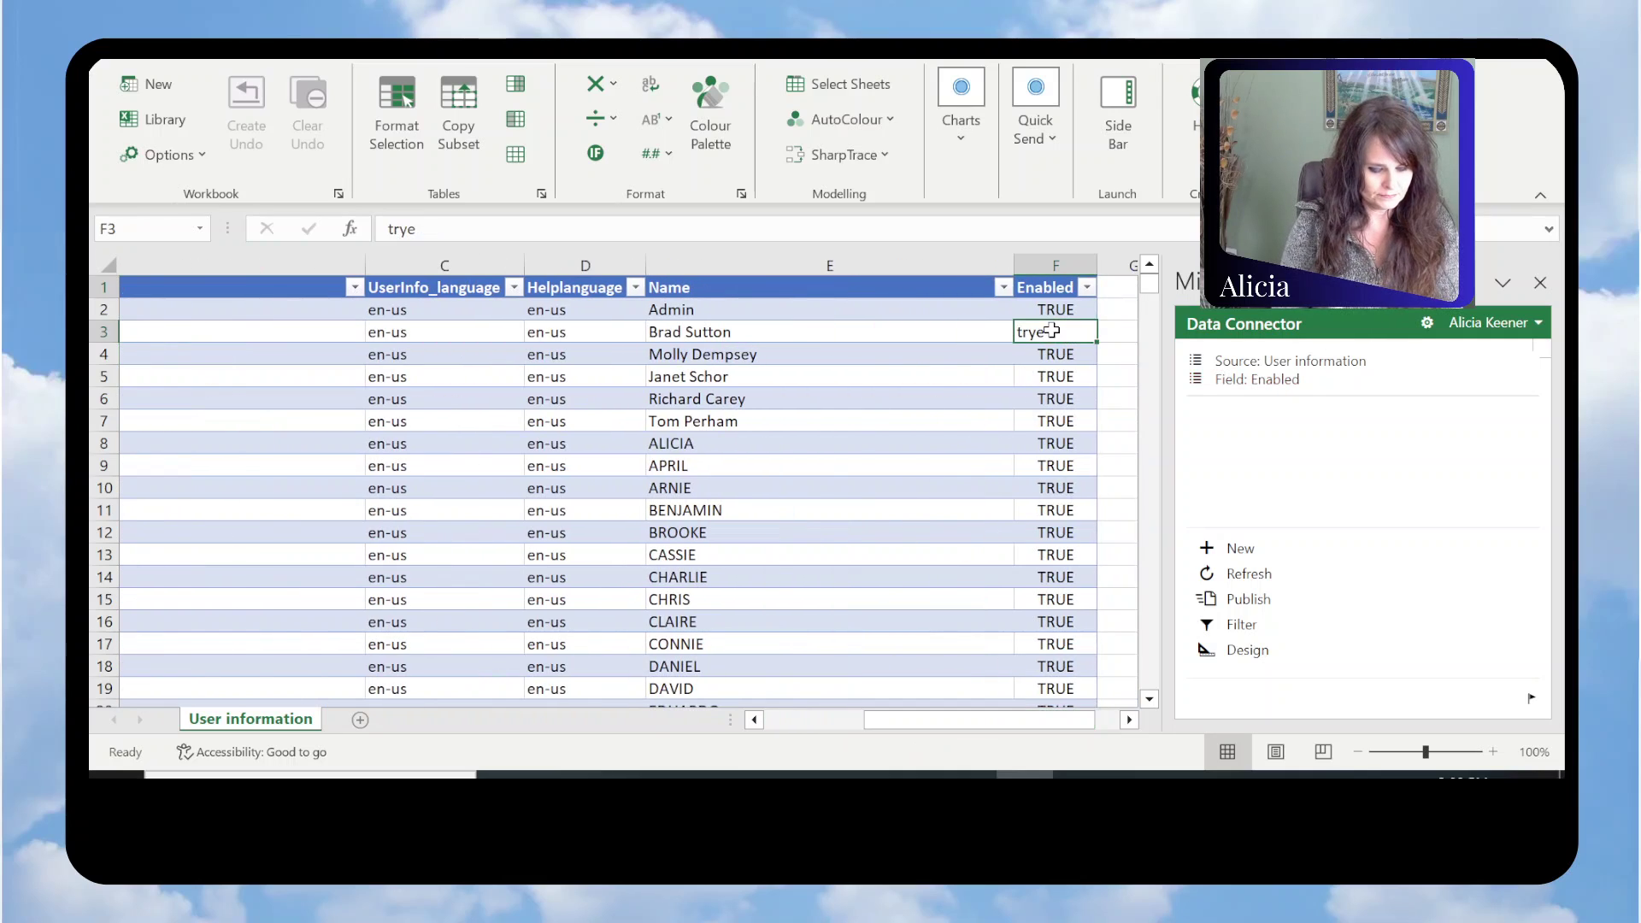
type("true")
key("Return")
key("Home")
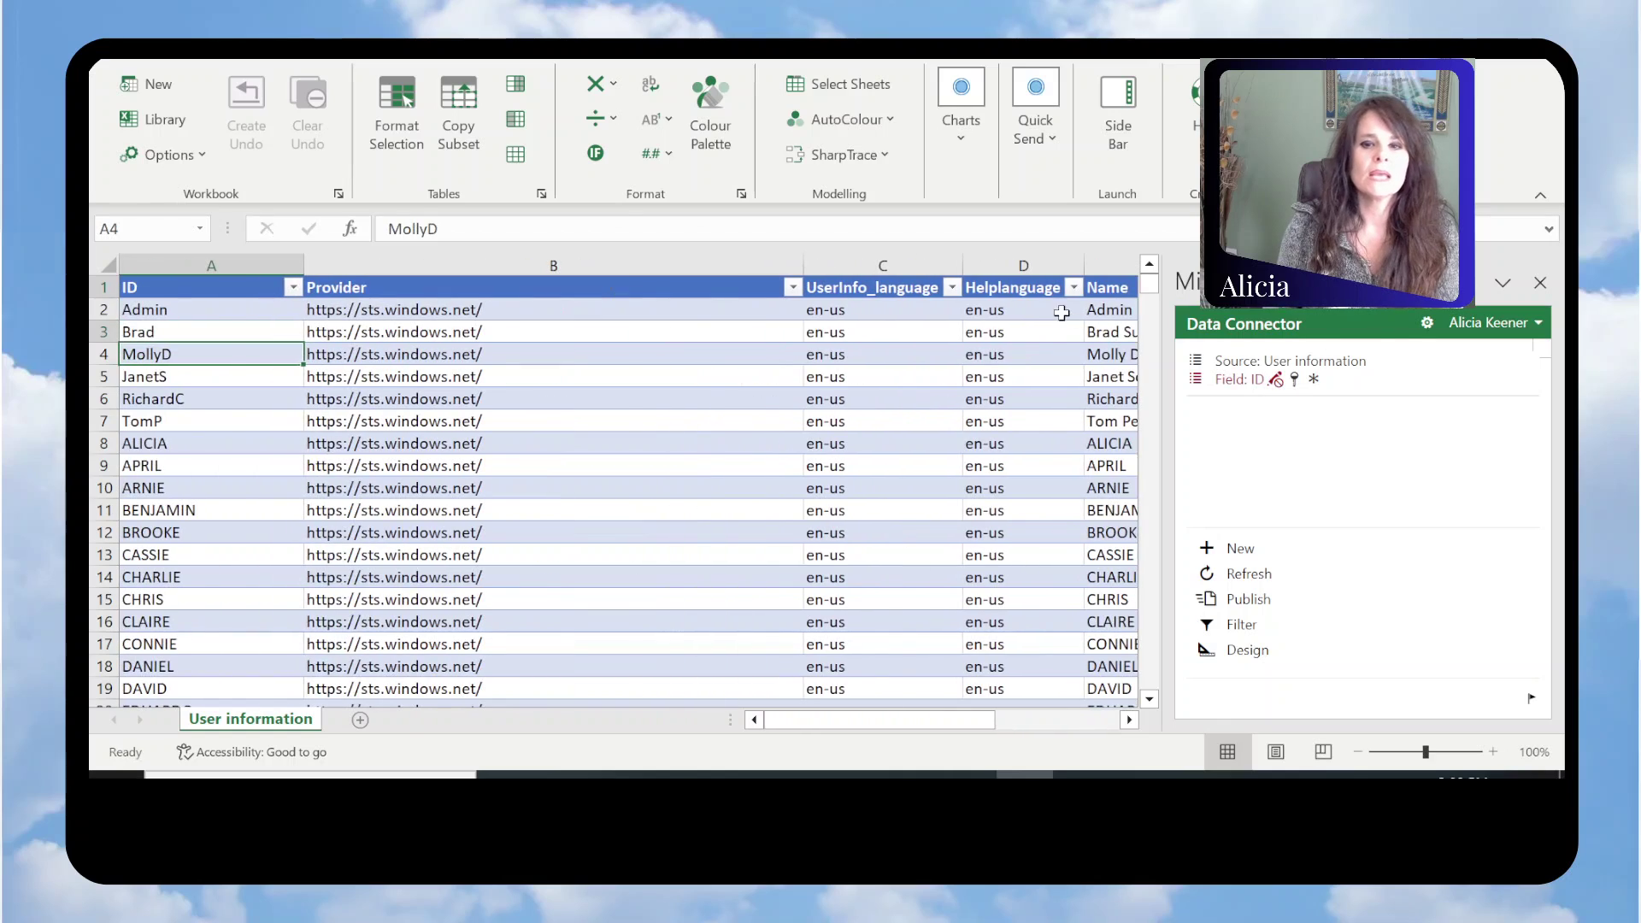
left_click(1244, 600)
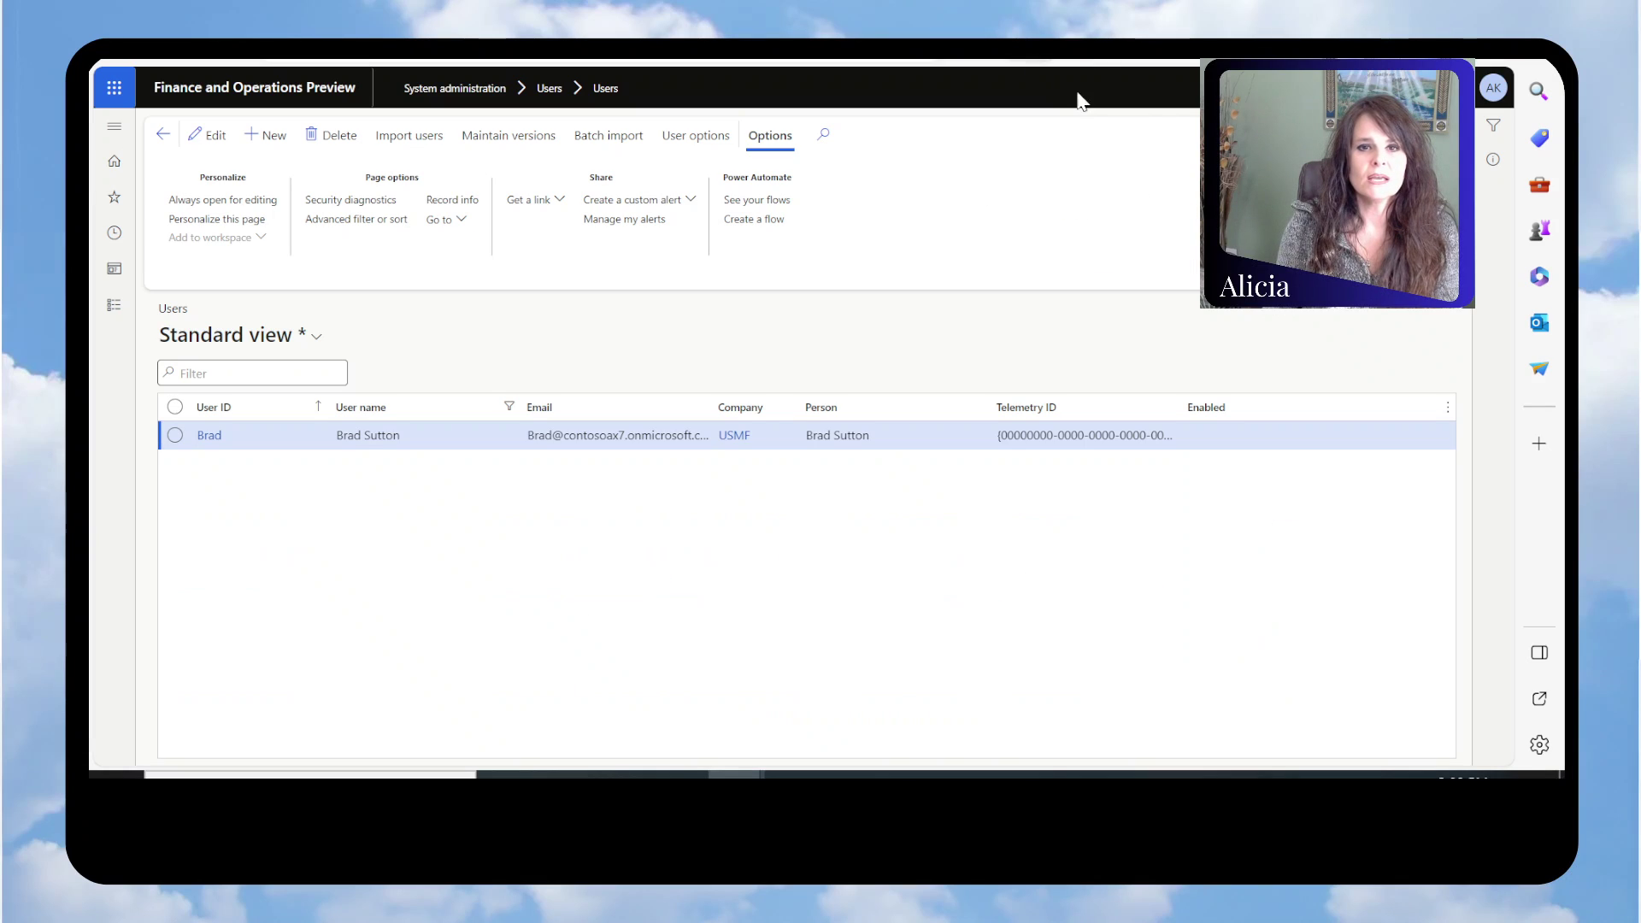